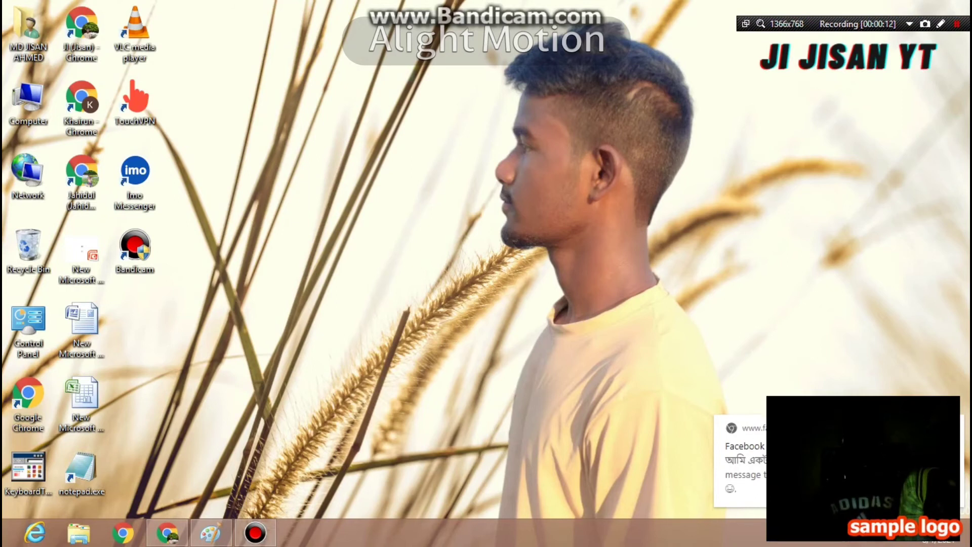
- Close the National University admission tab and start a search from a new Google tab
click(167, 533)
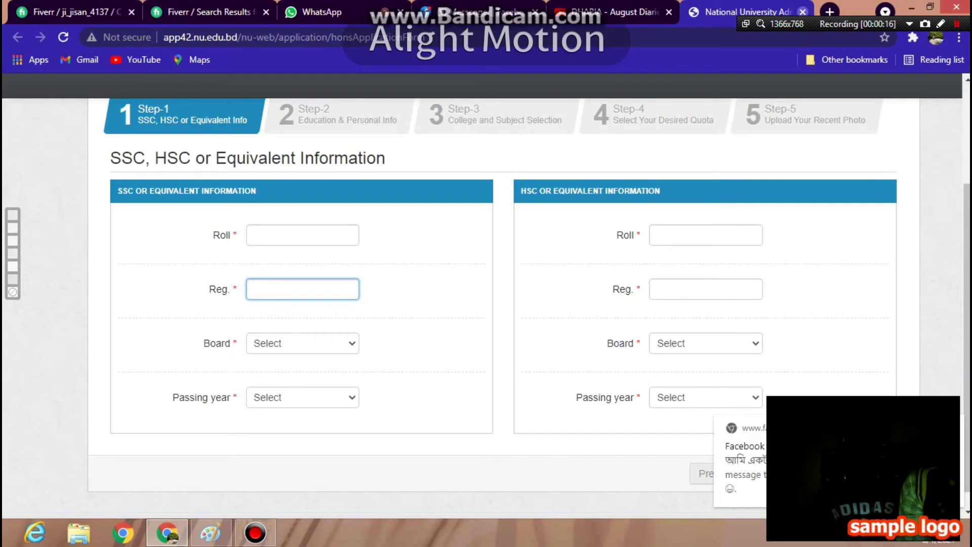
click(802, 12)
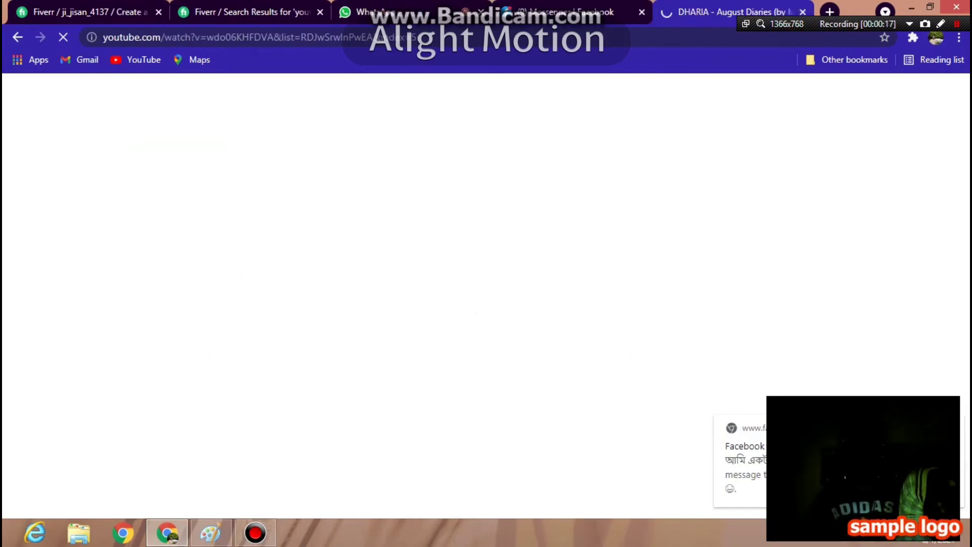
key(ctrl+t)
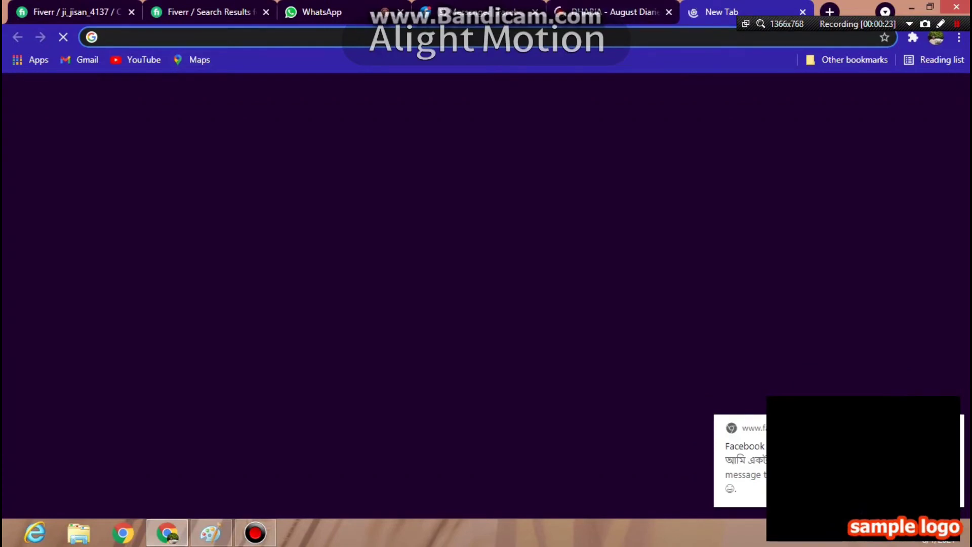
click(326, 299)
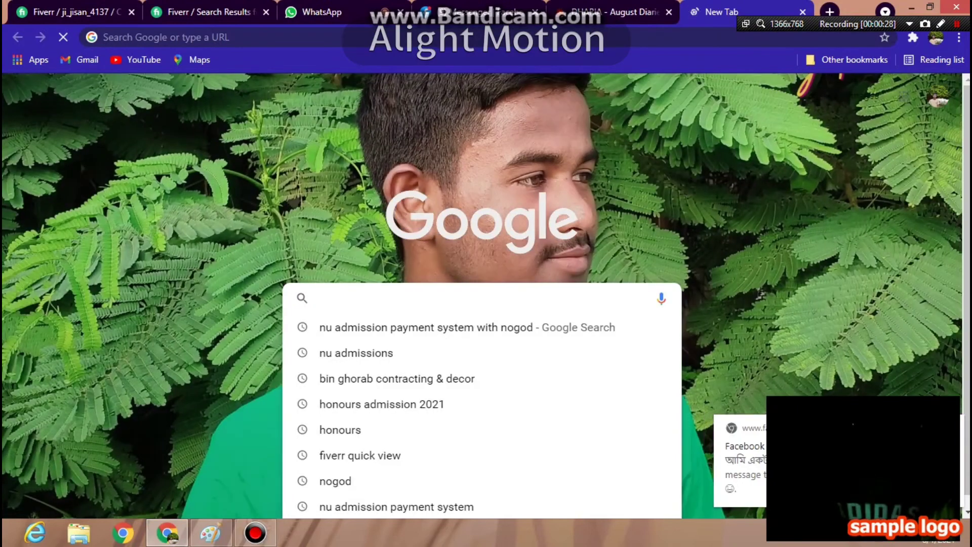
- Search Google for 'nu admission payment system with nogod' and scroll through the results
text(nu)
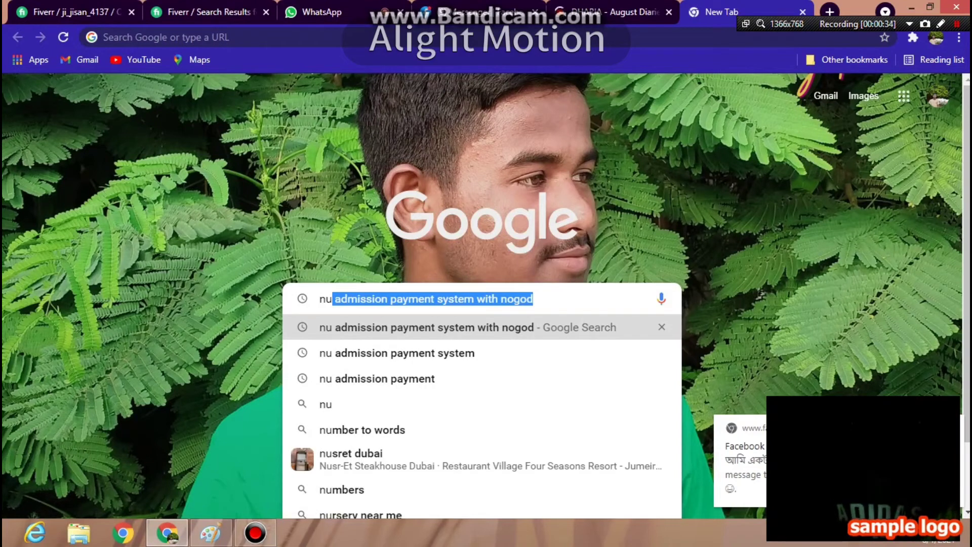
key(Return)
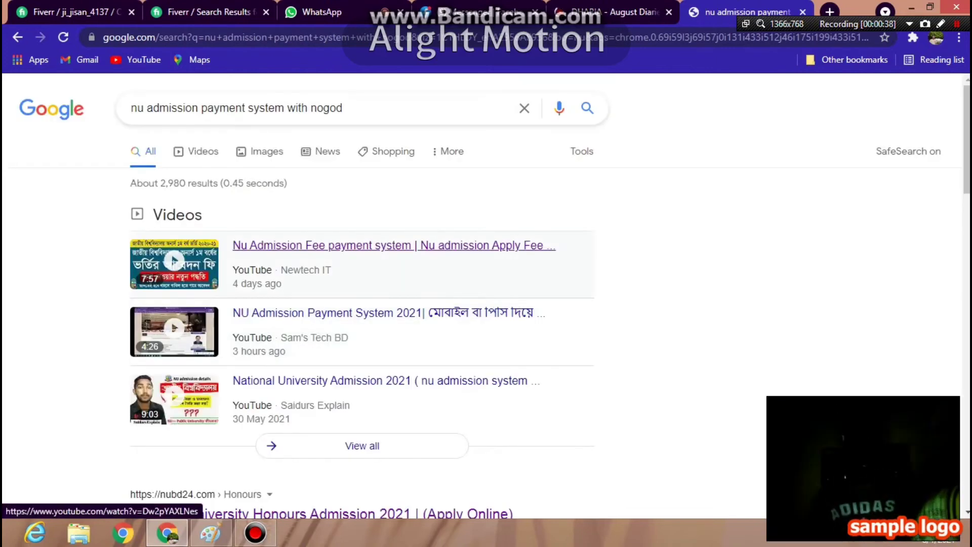
scroll(355, 245, down, 5)
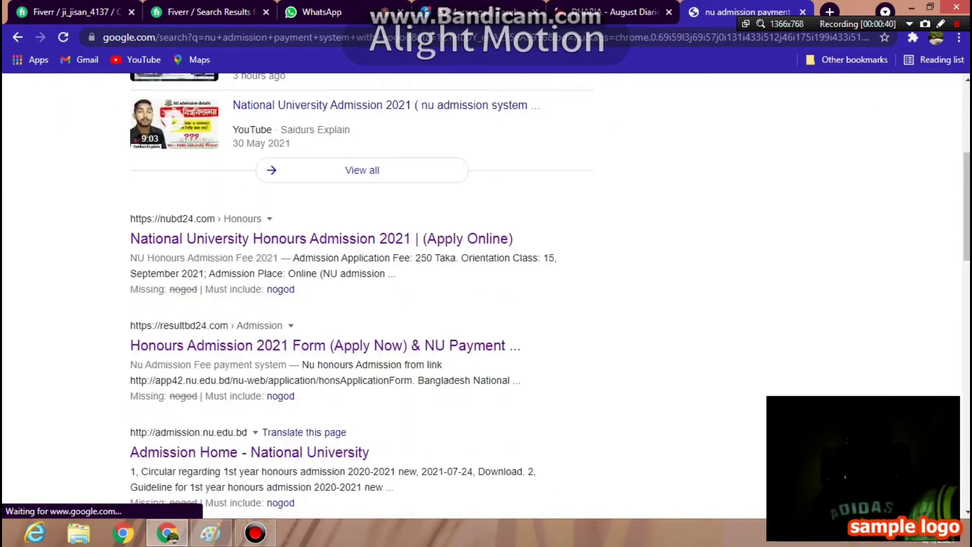
scroll(354, 296, down, 3)
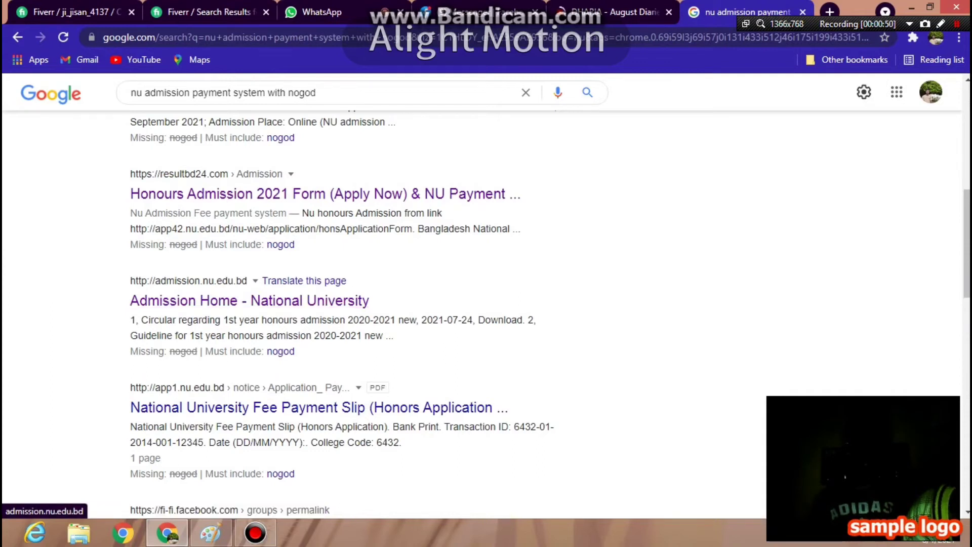
- Open the 'Admission Home - National University' result, then check screen brightness in Windows Settings
click(250, 301)
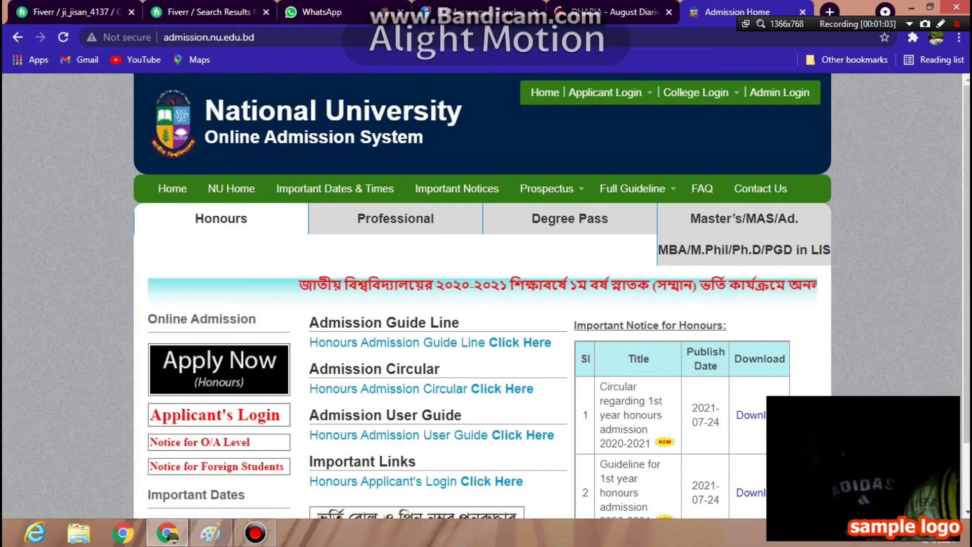
mouse_move(968, 541)
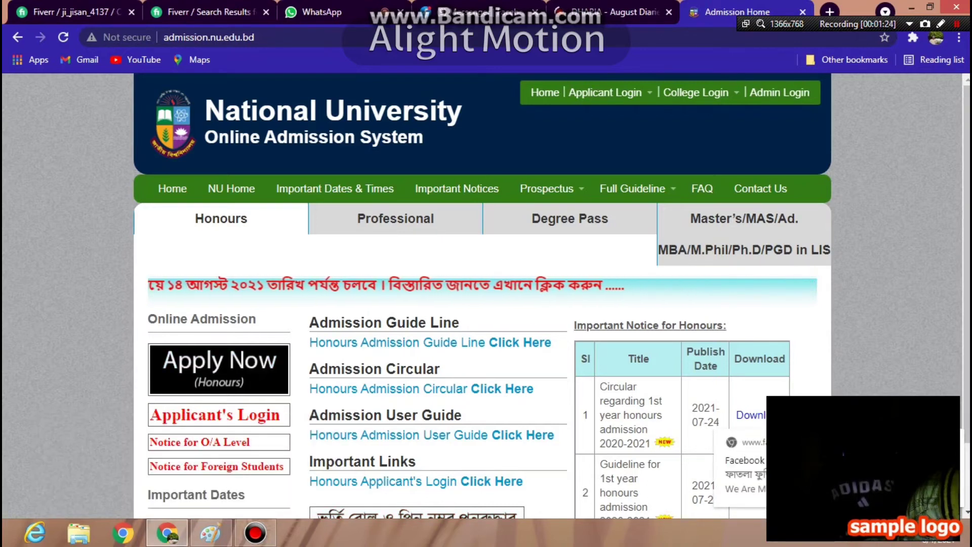
key(super+c)
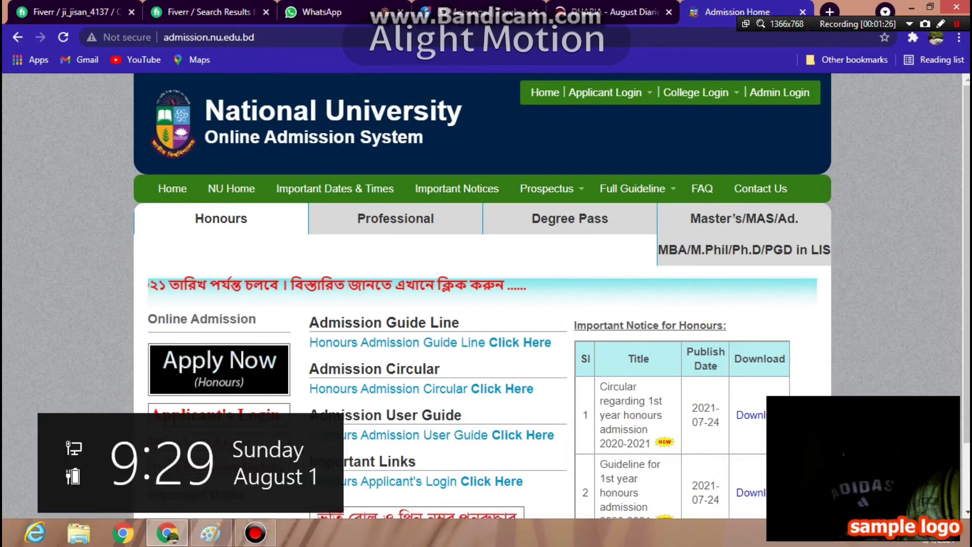
key(Escape)
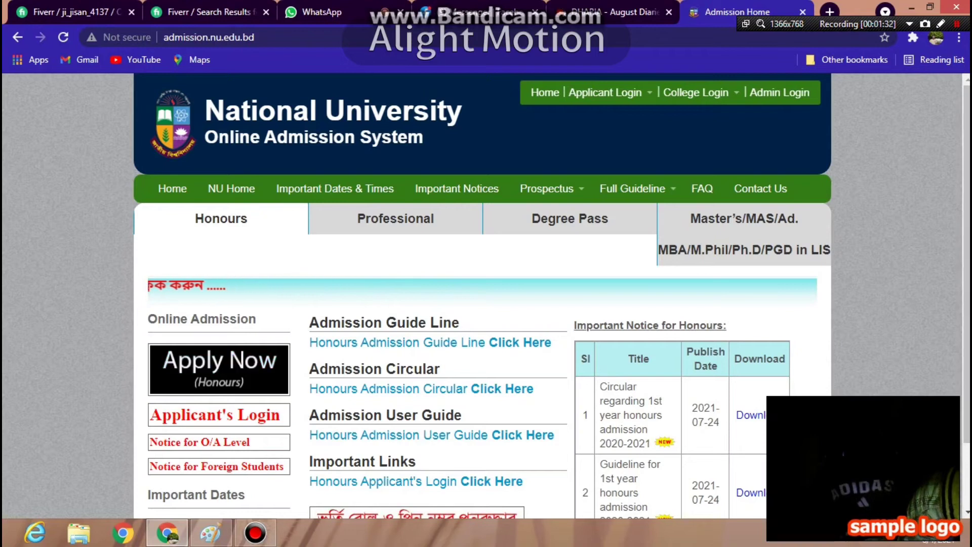
key(super+c)
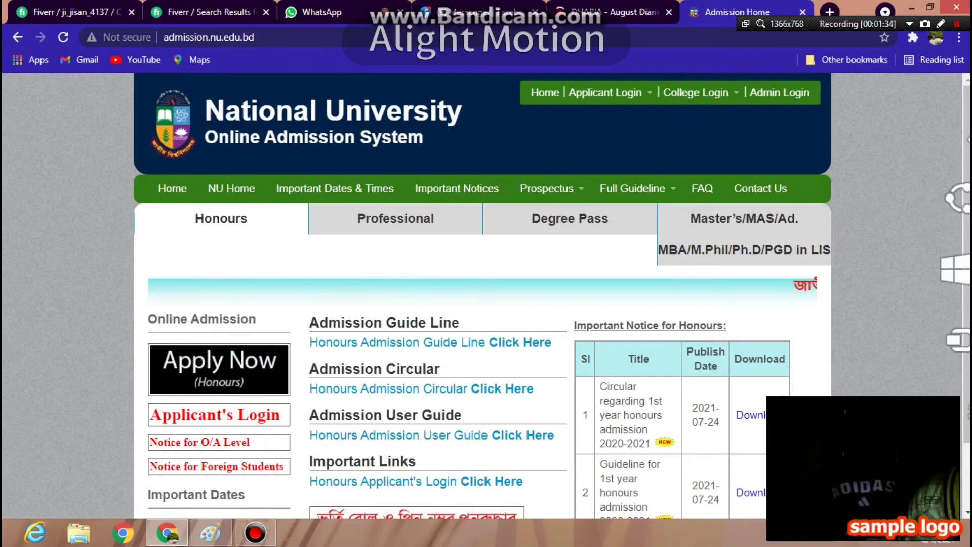
key(super+i)
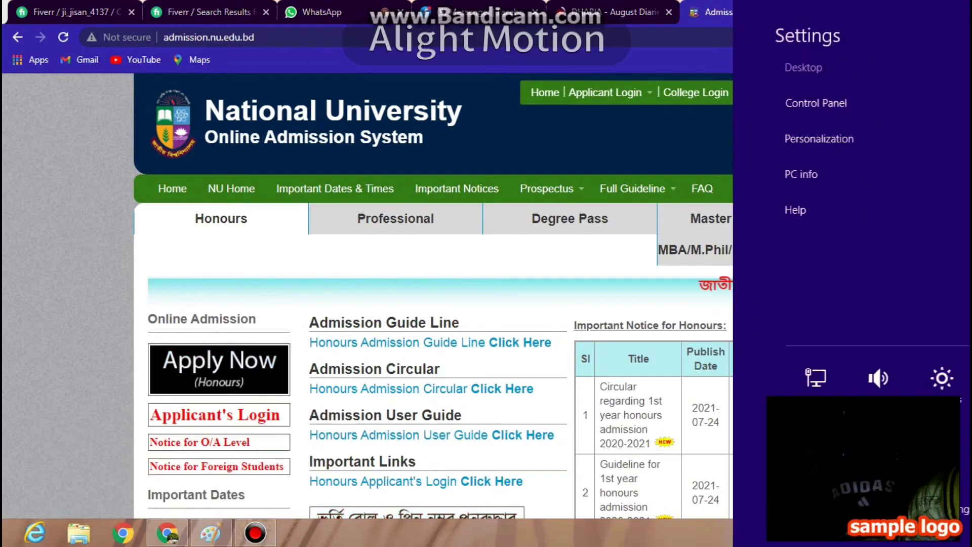
key(Return)
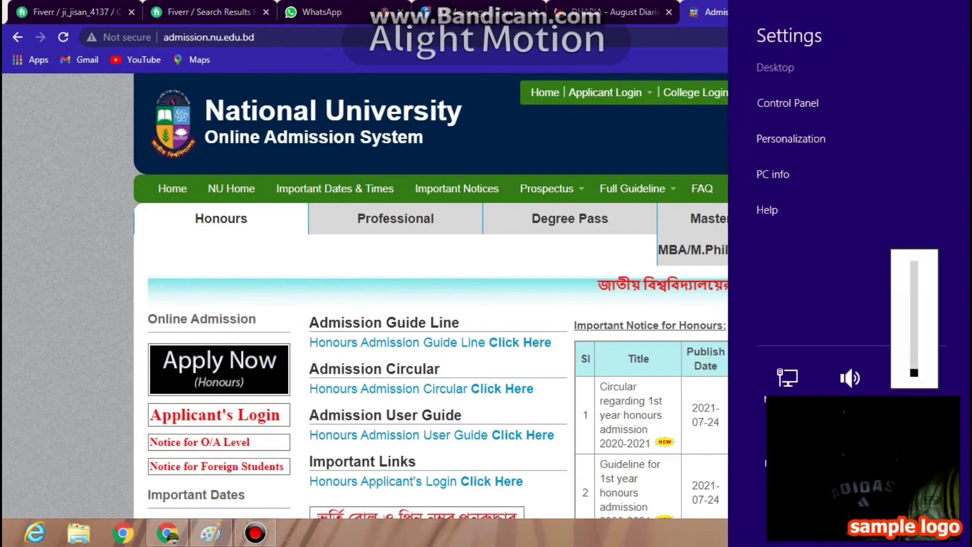
key(Escape)
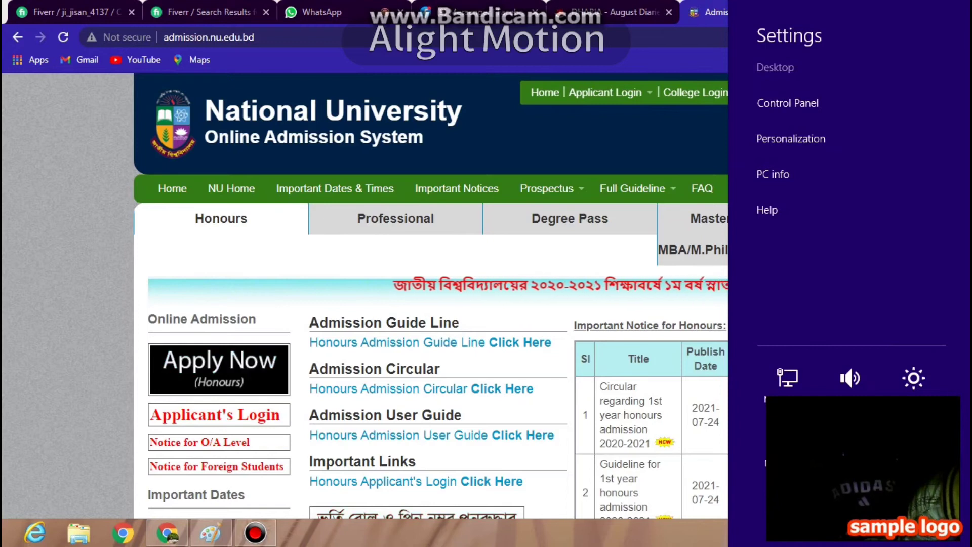
key(Escape)
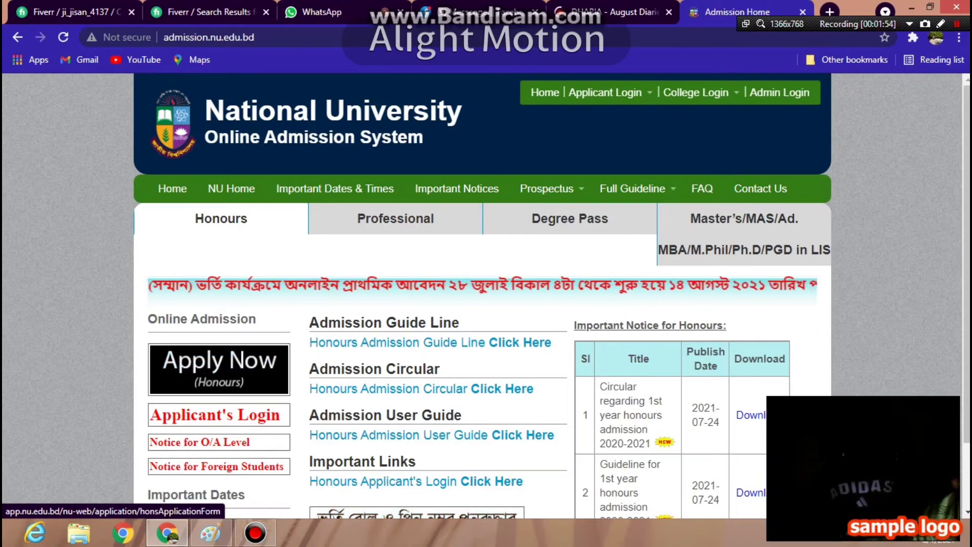
- Open the Honours Apply Now form in a new tab and review the Step-1 SSC/HSC section
click(219, 368)
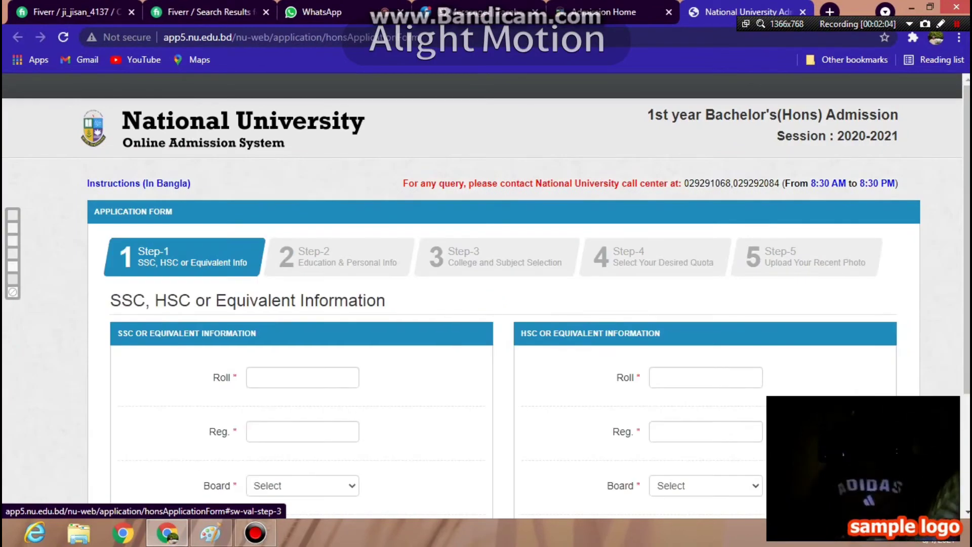
scroll(486, 304, down, 2)
scroll(486, 304, up, 2)
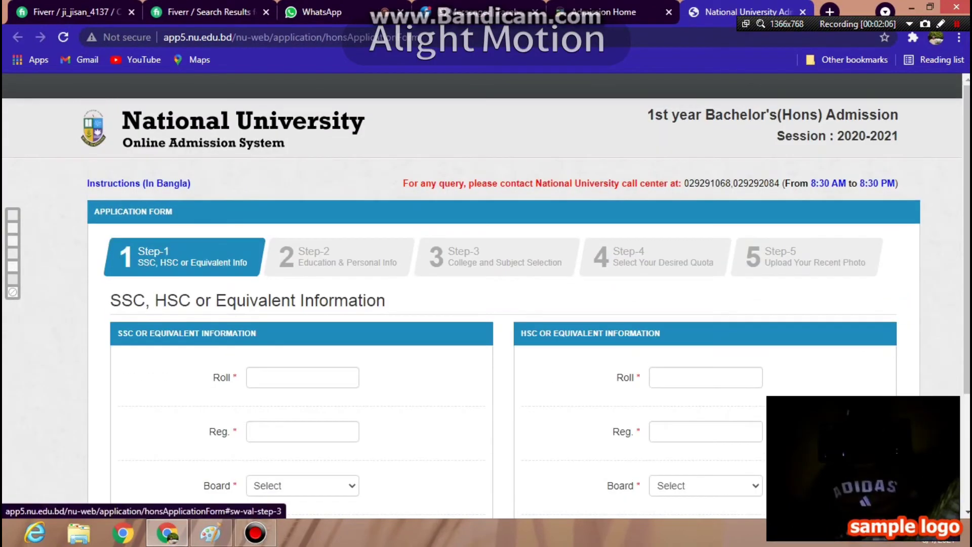
scroll(486, 303, down, 3)
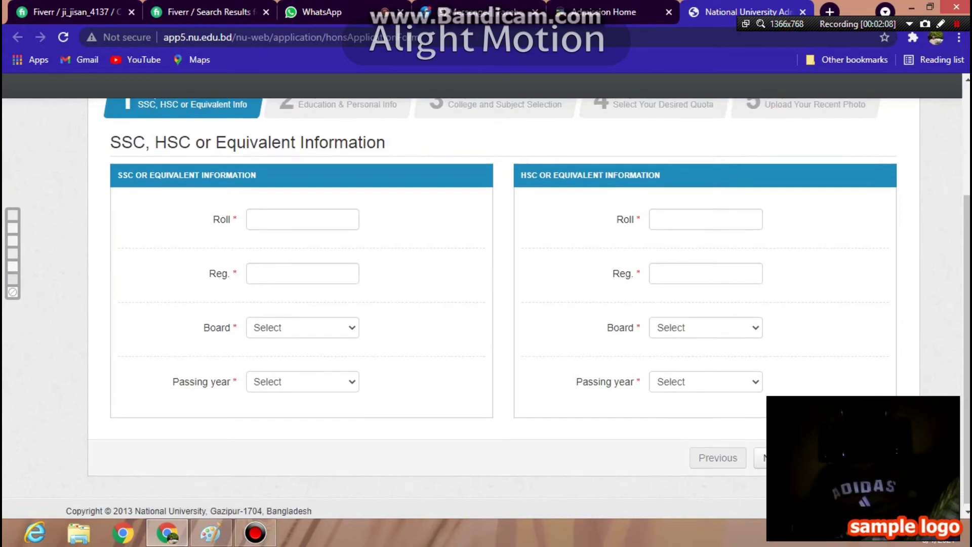
scroll(485, 303, up, 3)
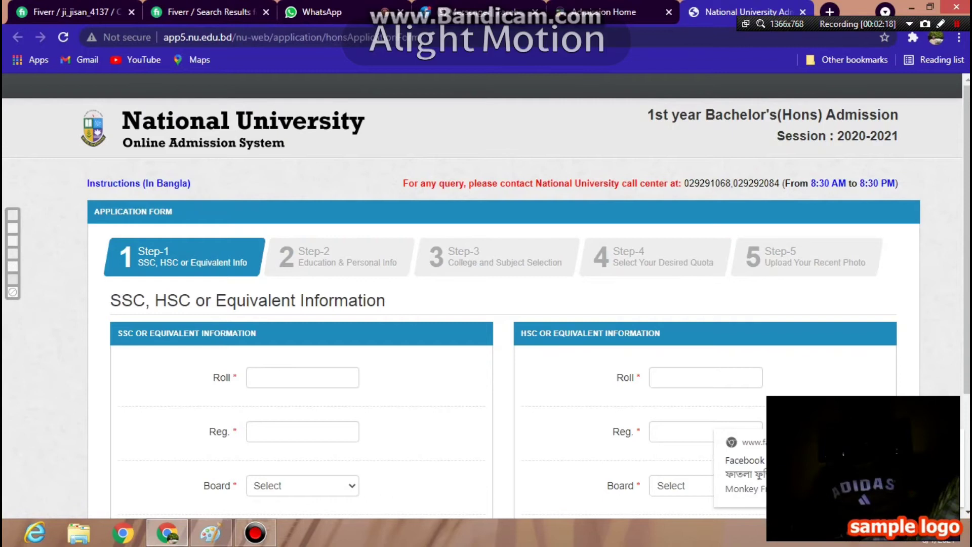
scroll(486, 304, down, 3)
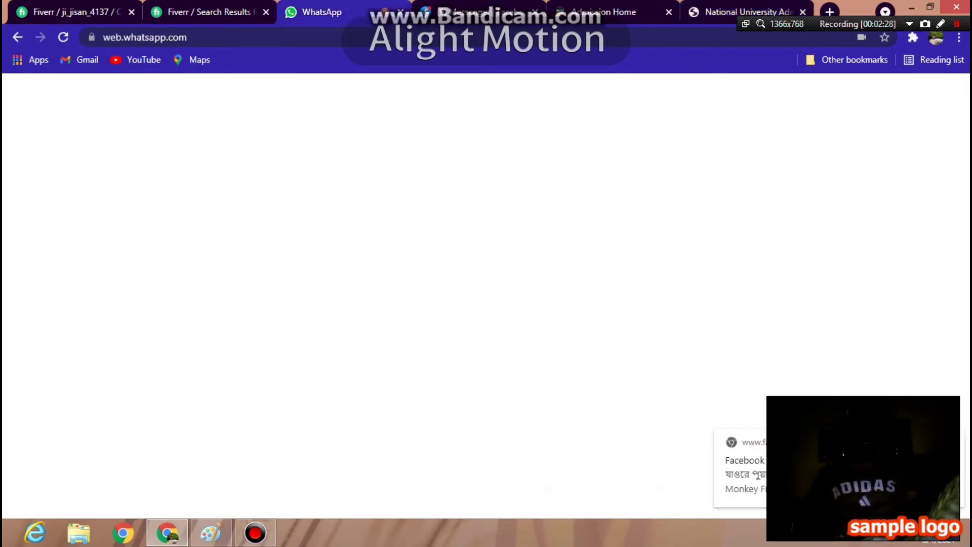
- Check the admit card photo in WhatsApp Web, then return to the form's SSC Reg. field
click(324, 12)
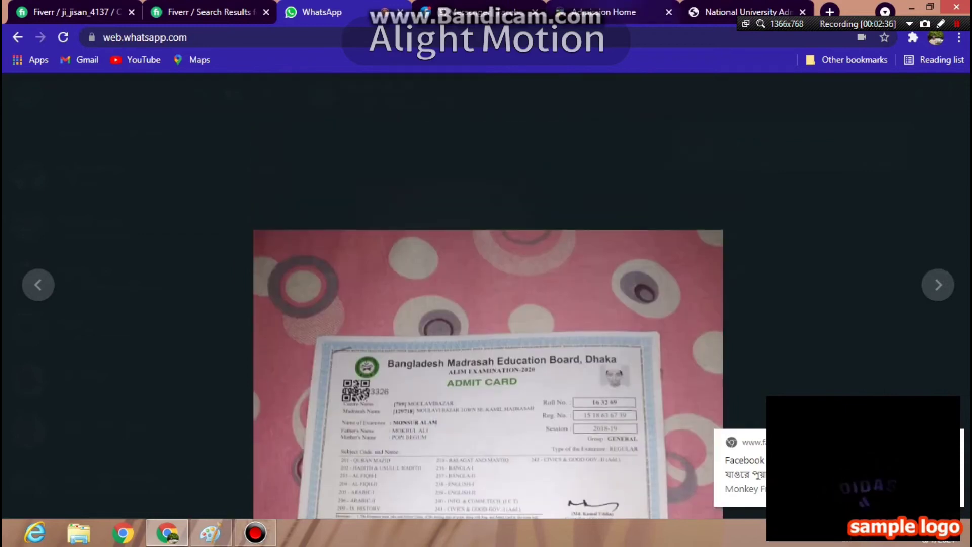
key(ctrl+9)
click(302, 289)
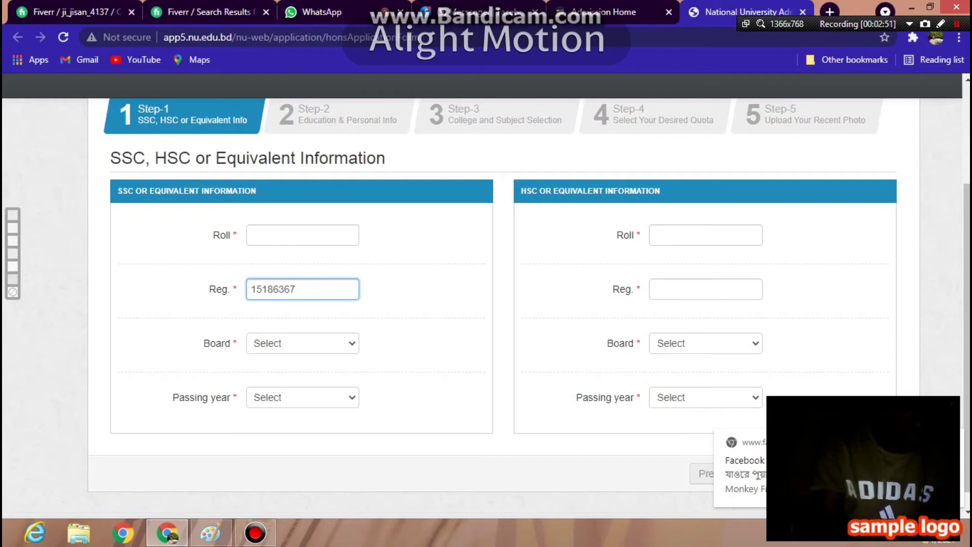
- Finish the SSC Reg. number, recheck the admit card, and enter HSC Roll 163
text(39)
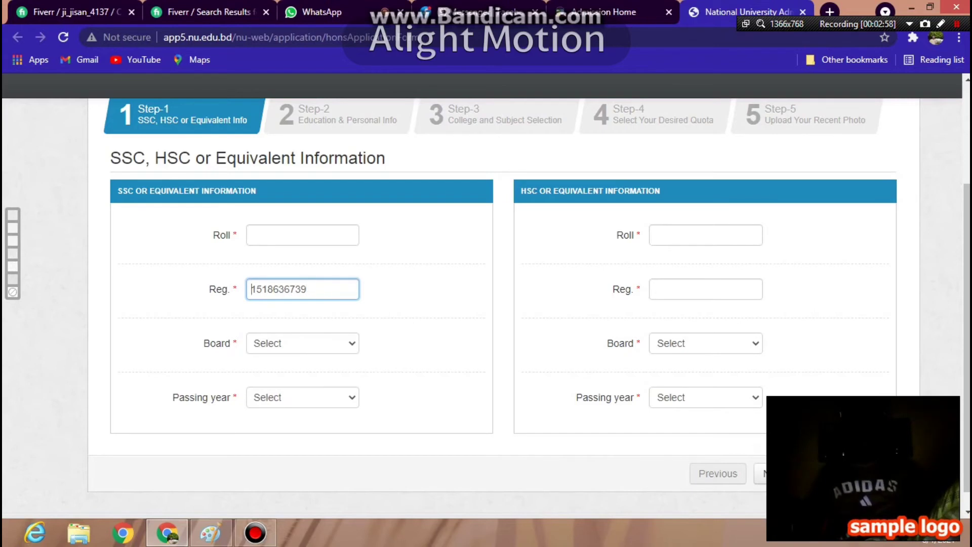
click(252, 235)
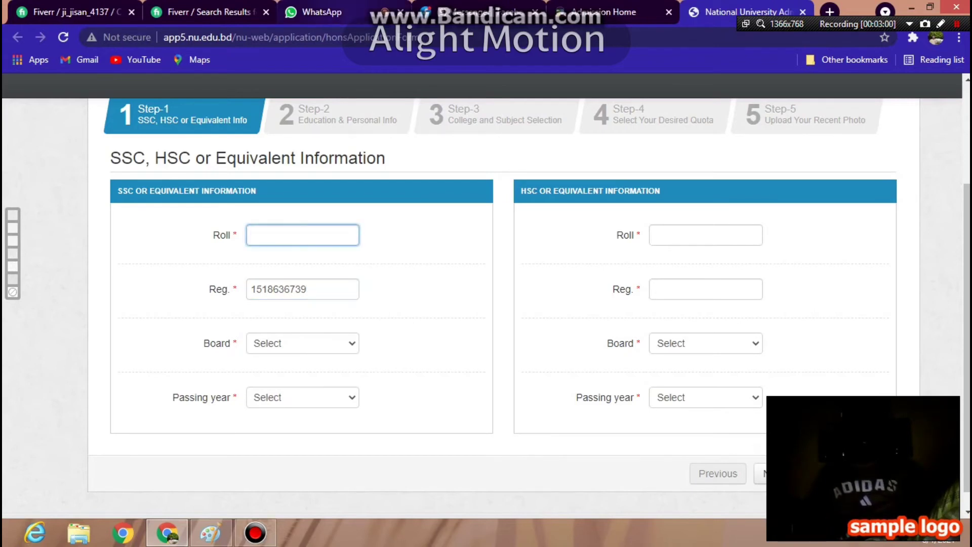
click(313, 12)
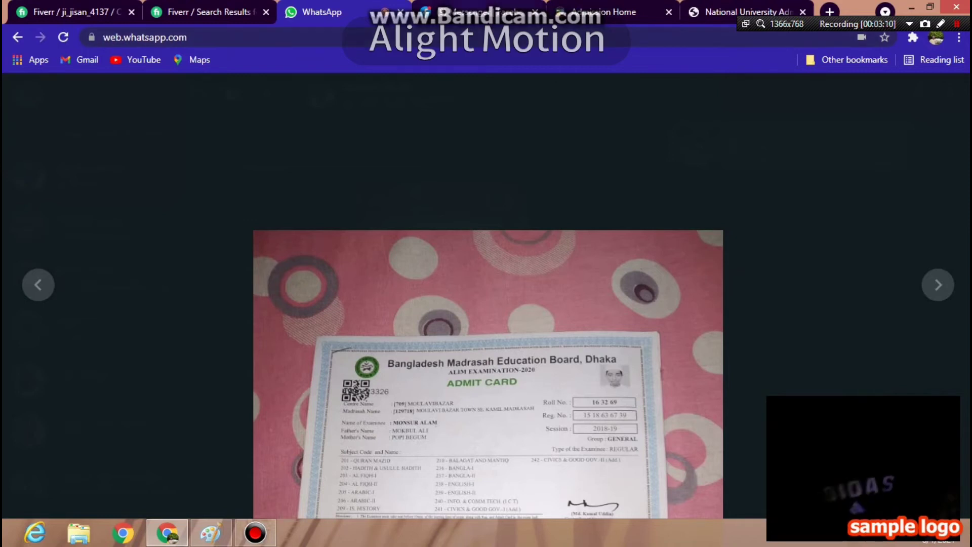
click(747, 11)
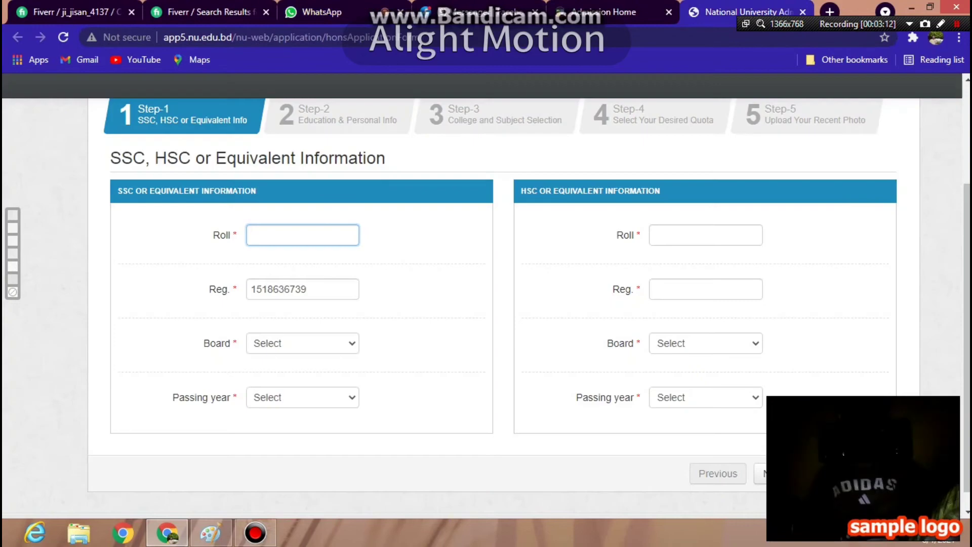
click(706, 235)
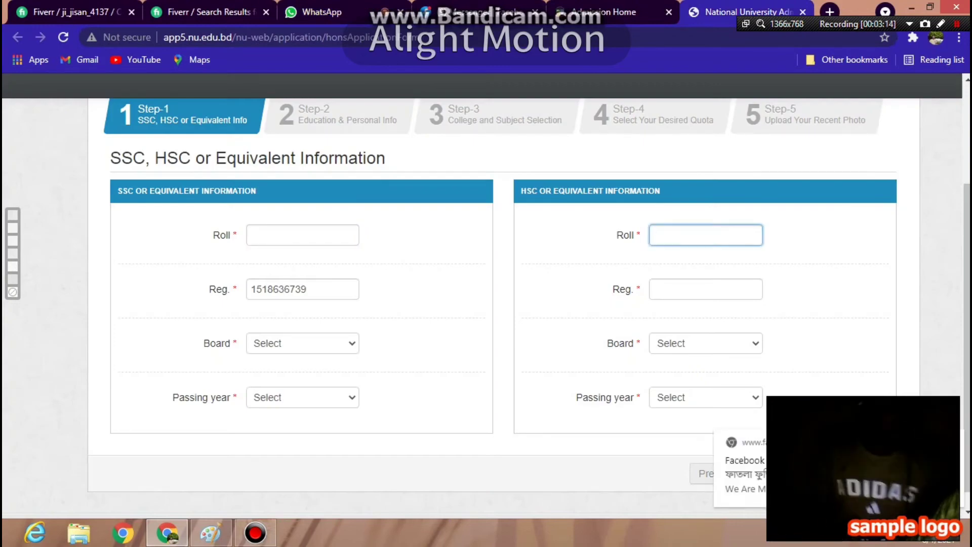
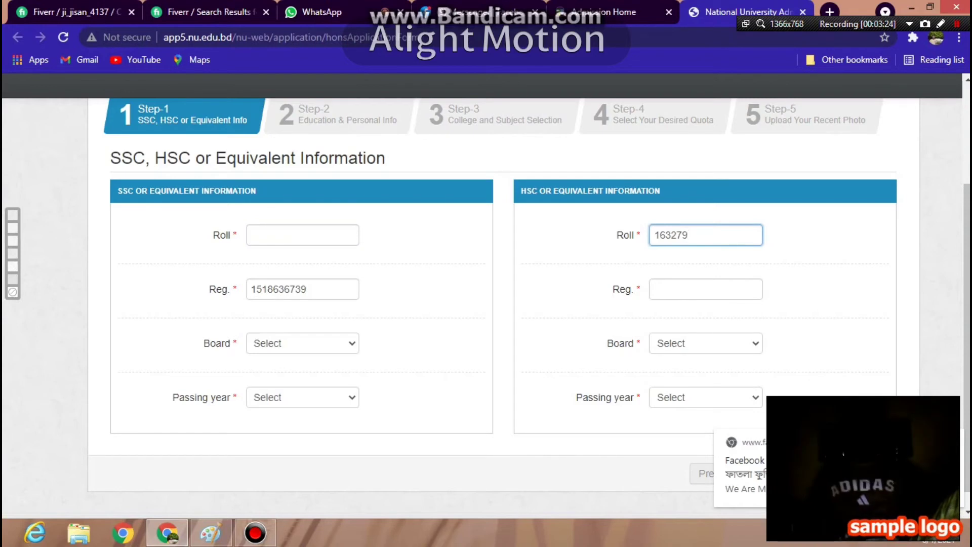
- Copy the SSC registration number and paste it into the HSC Reg. field
double_click(278, 289)
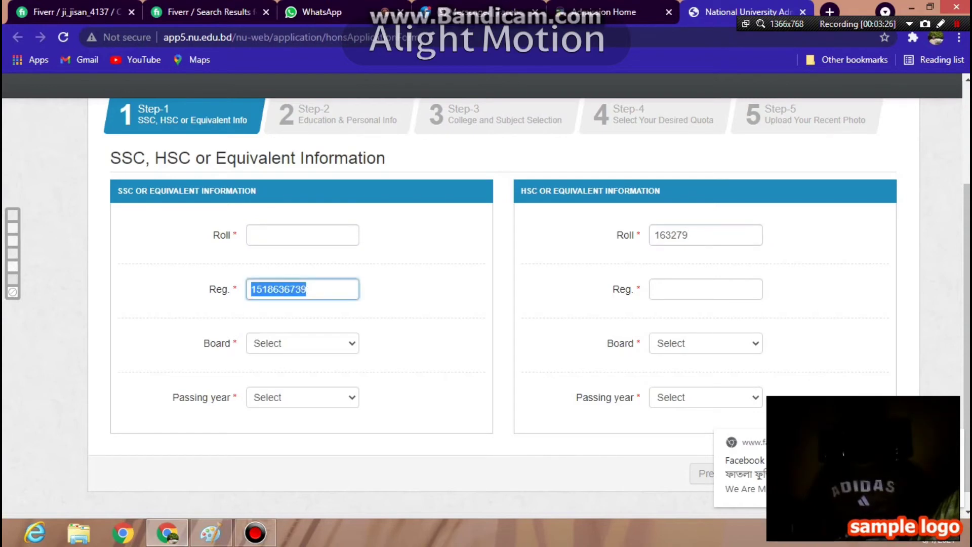
right_click(306, 291)
click(345, 317)
click(654, 286)
right_click(653, 284)
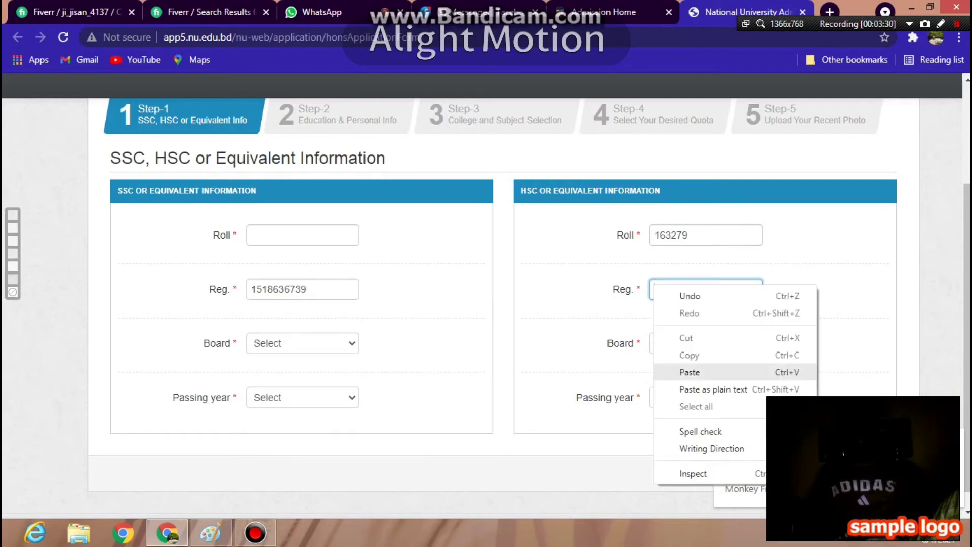
click(689, 372)
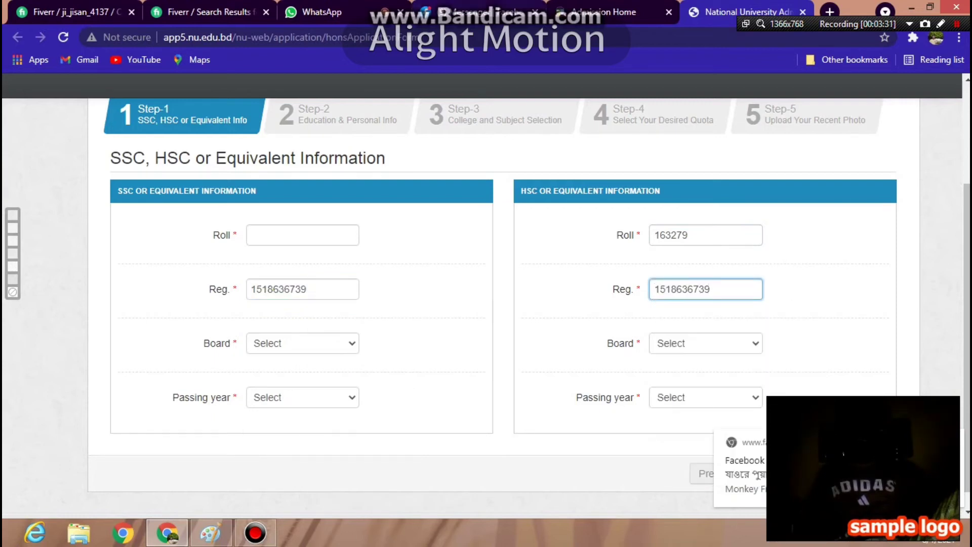
click(324, 11)
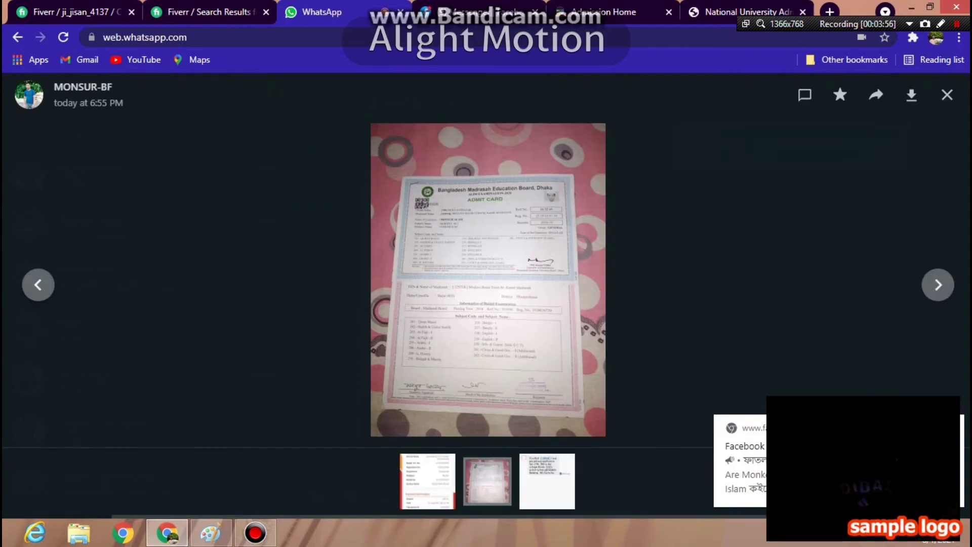
- Copy the SSC roll number from the WhatsApp chat message and return to the form
key(Escape)
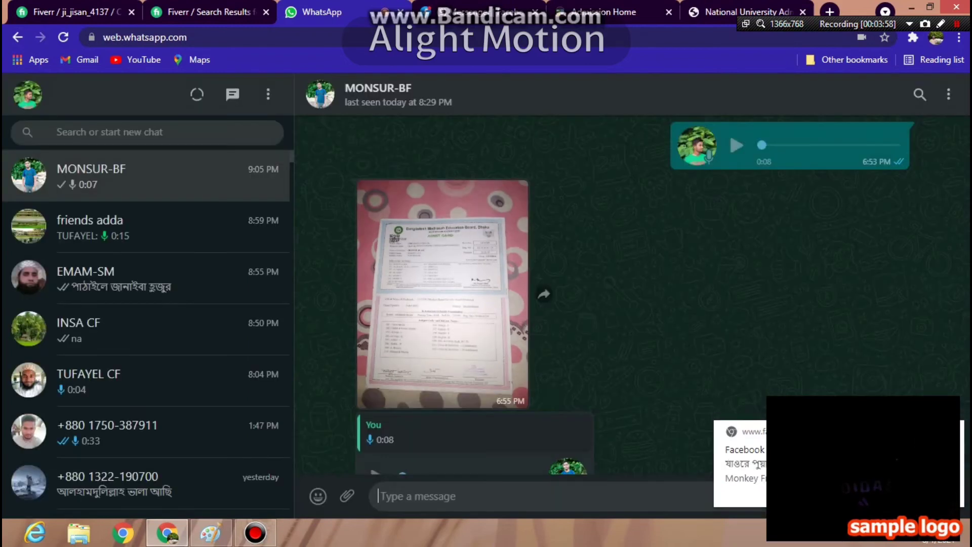
scroll(456, 228, down, 3)
scroll(369, 400, down, 2)
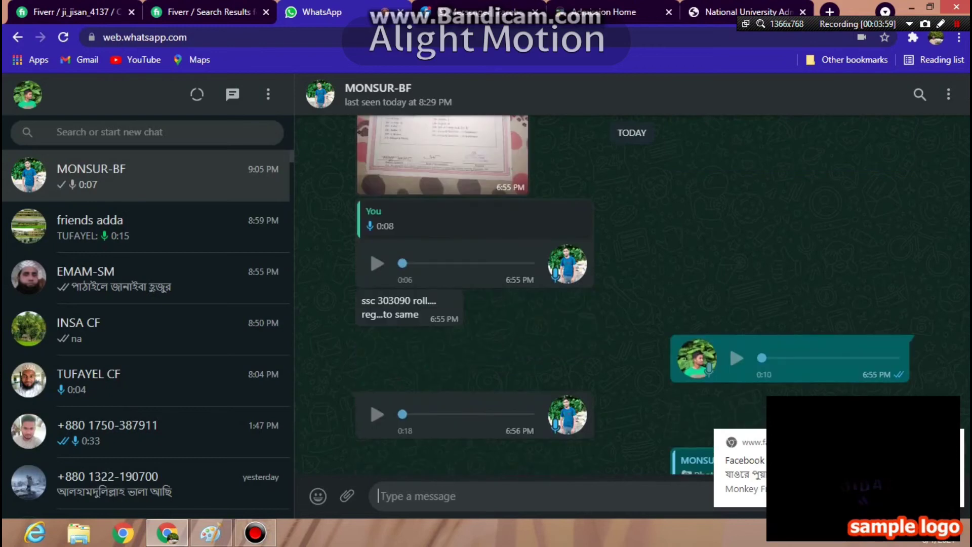
drag(377, 300, 410, 301)
right_click(397, 300)
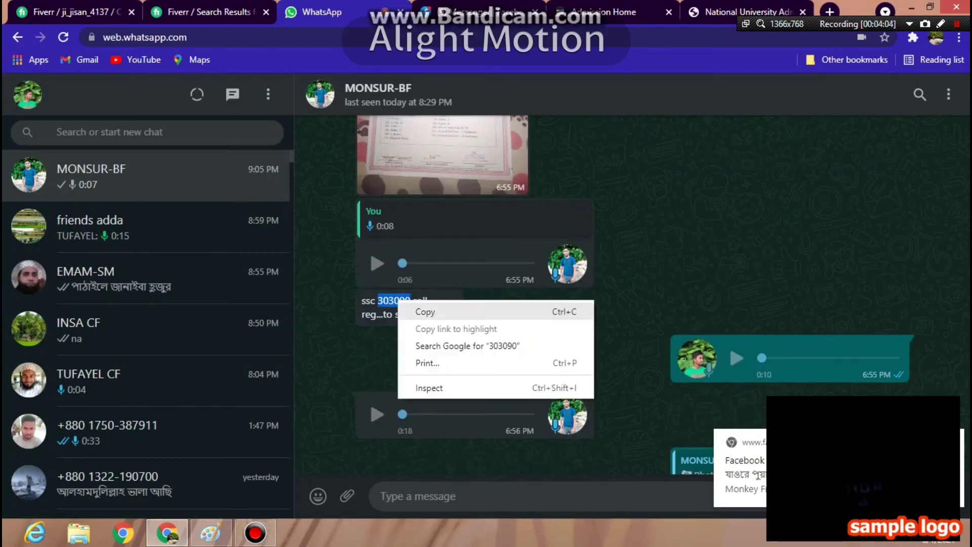
click(430, 310)
key(ctrl+9)
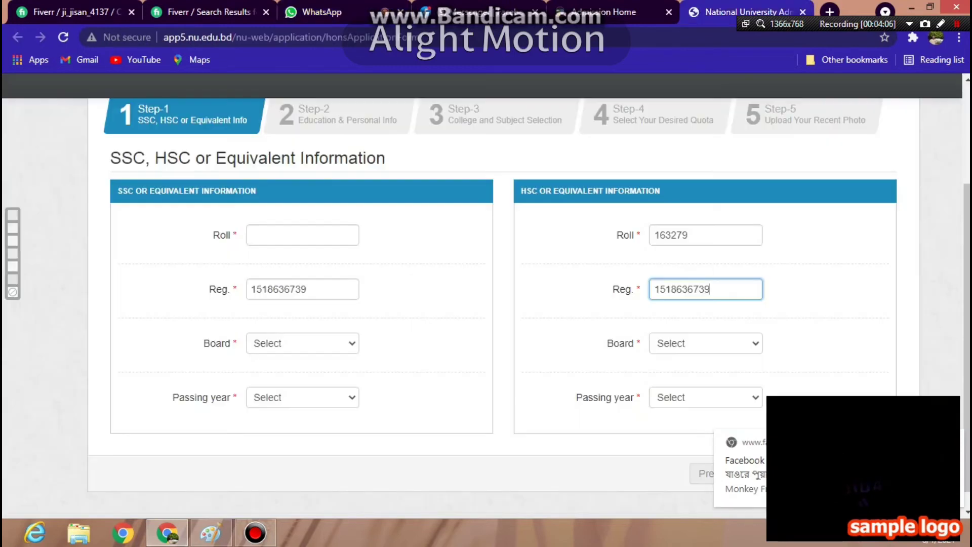
- Paste the copied roll number into the SSC Roll field
click(259, 234)
right_click(259, 229)
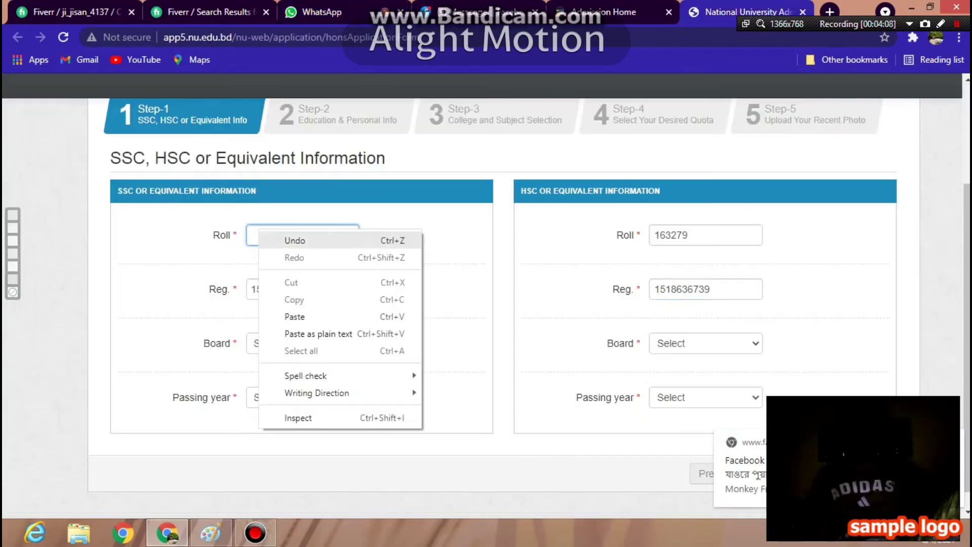
click(295, 316)
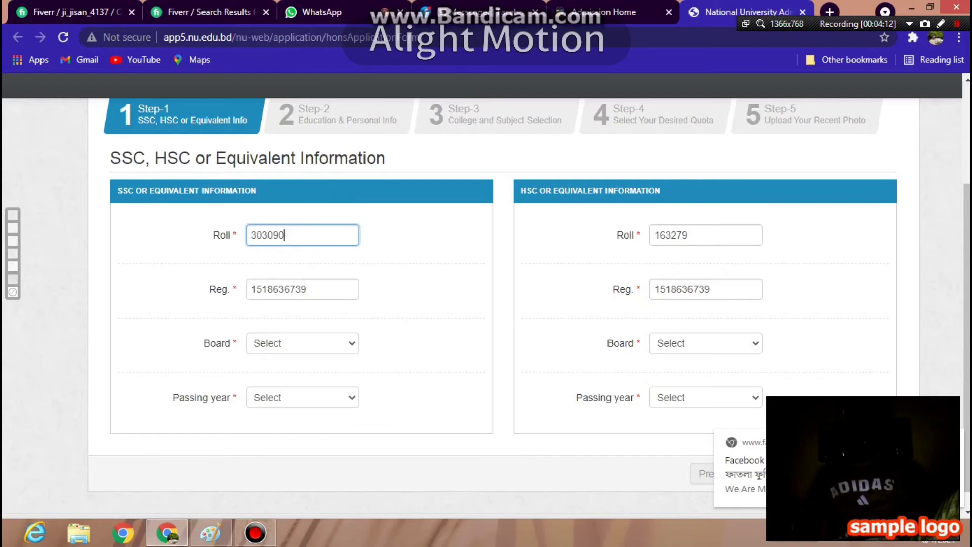
- Set the SSC board to Madrasa and the SSC passing year to 2018
scroll(527, 308, down, 1)
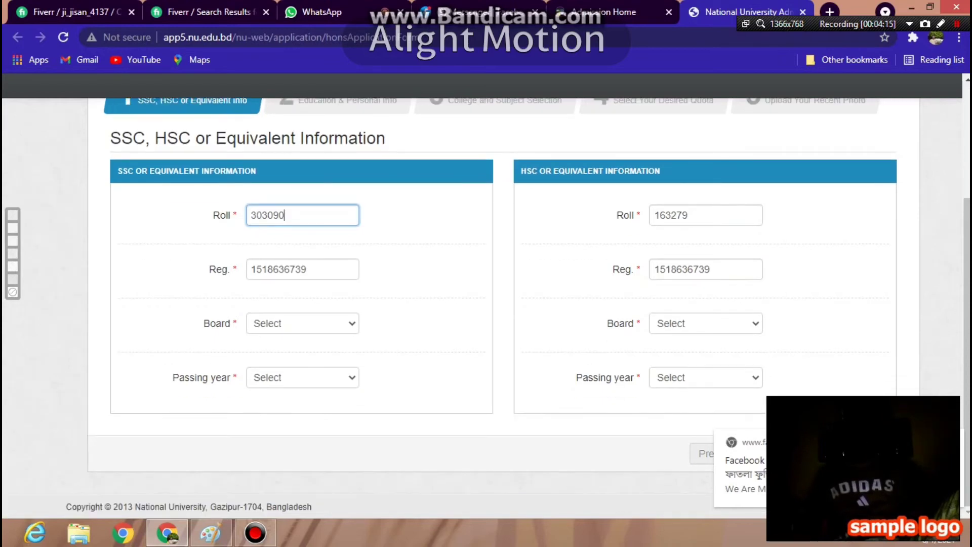
click(302, 323)
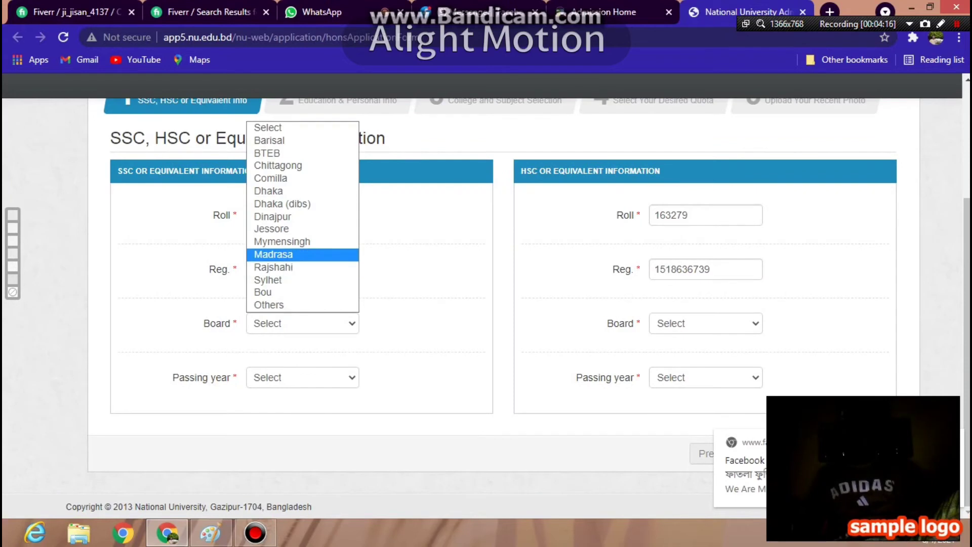
key(Return)
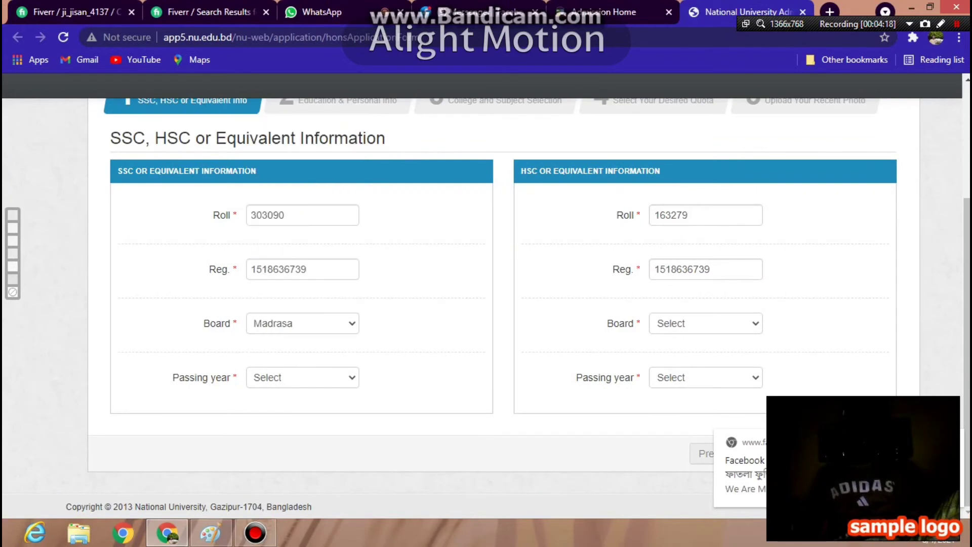
key(Tab)
key(alt+Down)
key(Down)
key(Down)
key(Return)
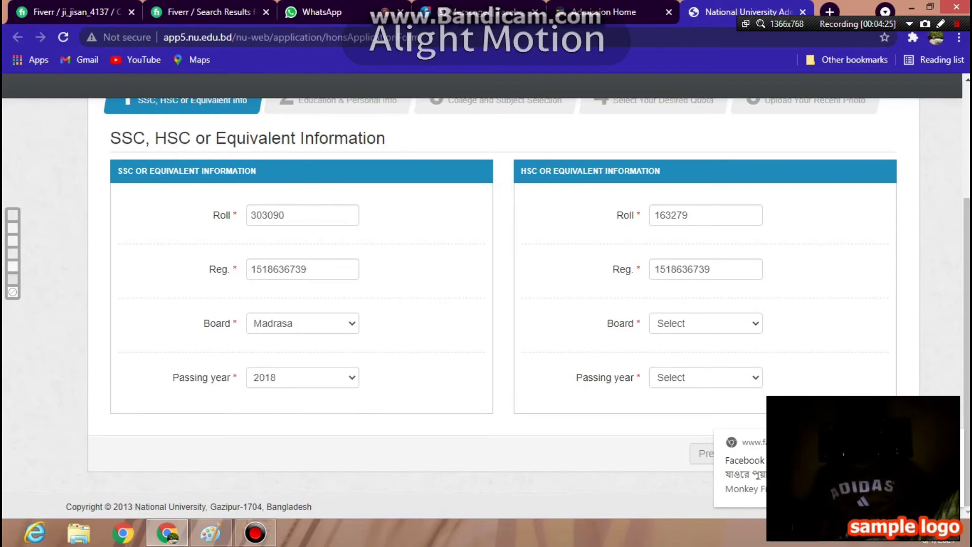
- Set the HSC board to Madrasa and the HSC passing year to 2020
key(alt+Down)
key(s)
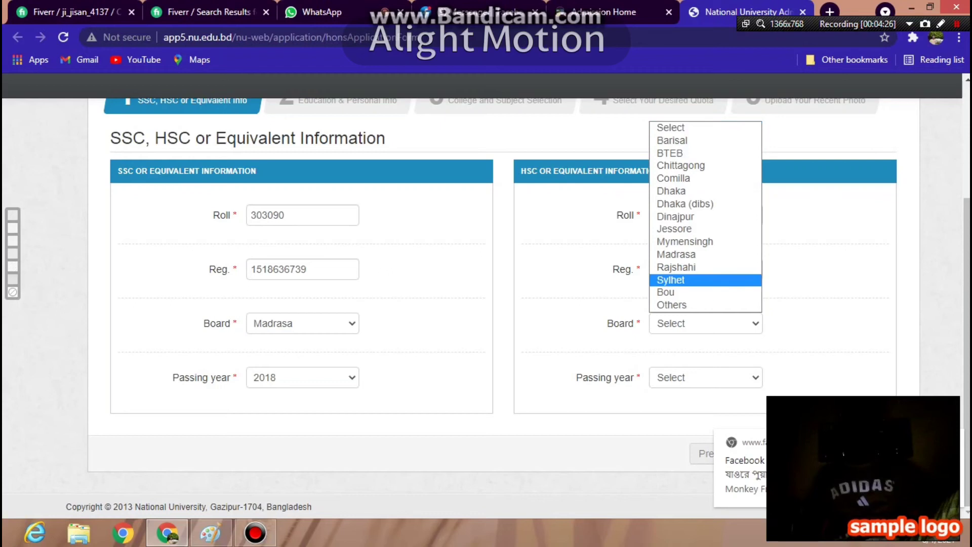
key(Up)
key(Up)
key(Return)
key(Tab)
key(alt+Down)
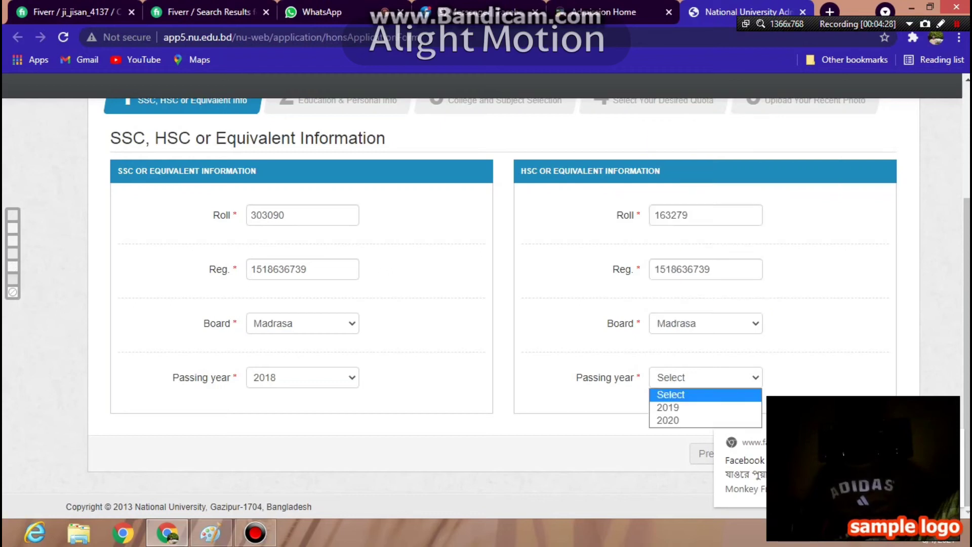
key(Down)
key(Down)
key(Return)
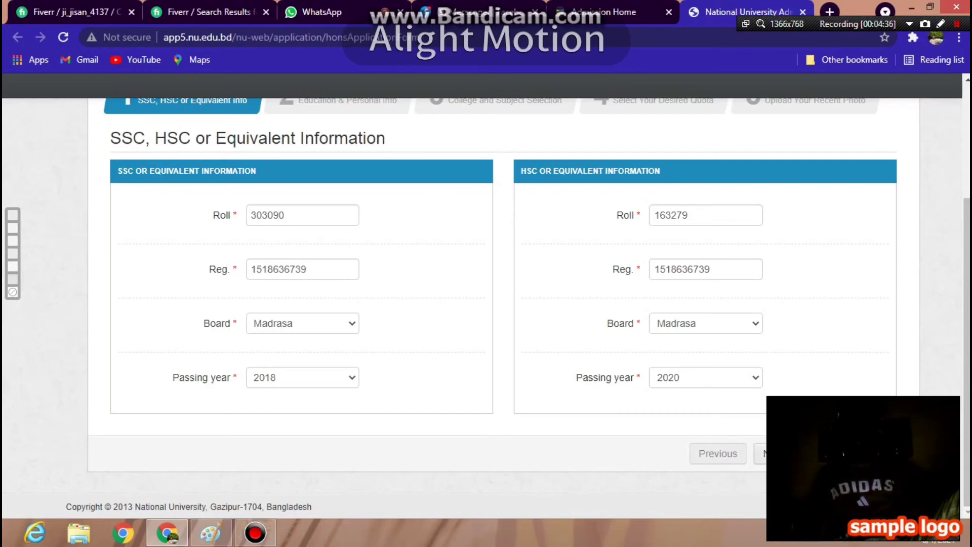
- Submit the Step 1 form with Next and wait while it shows Loading
click(762, 452)
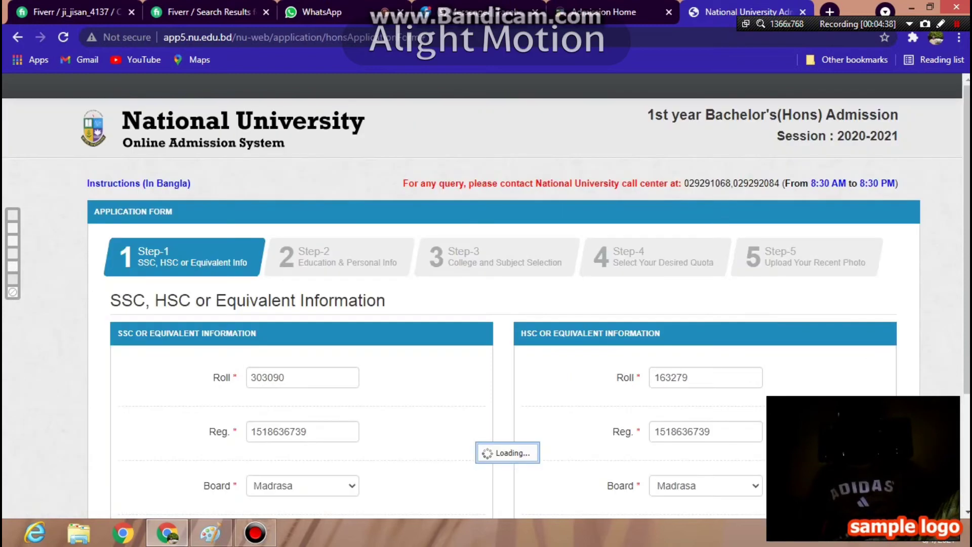
key(alt+Tab)
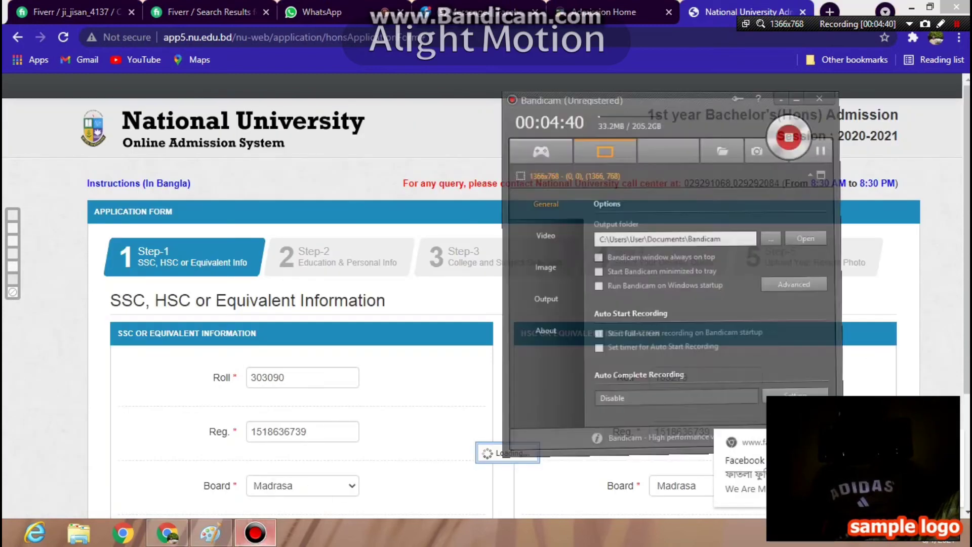
key(alt+Tab)
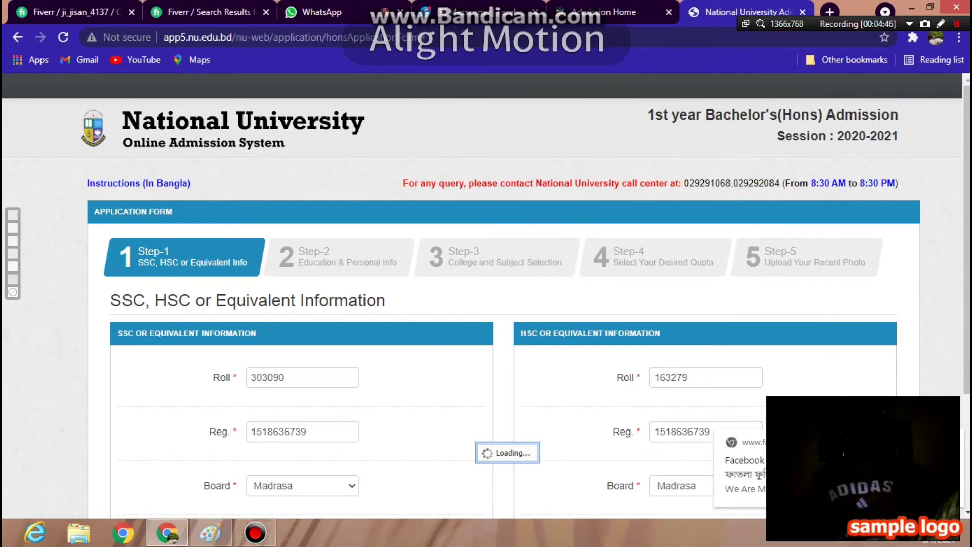
scroll(486, 304, down, 1)
scroll(486, 304, down, 1)
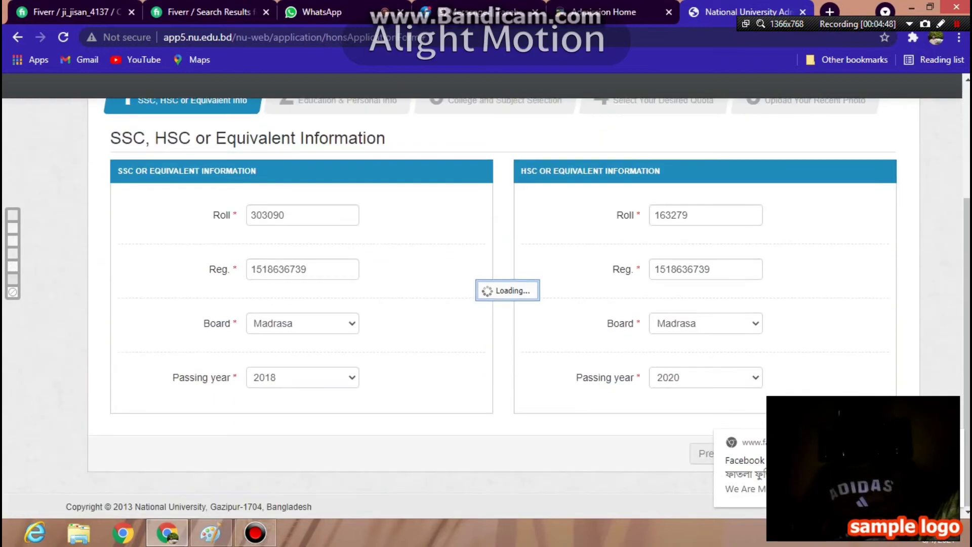
scroll(486, 304, up, 1)
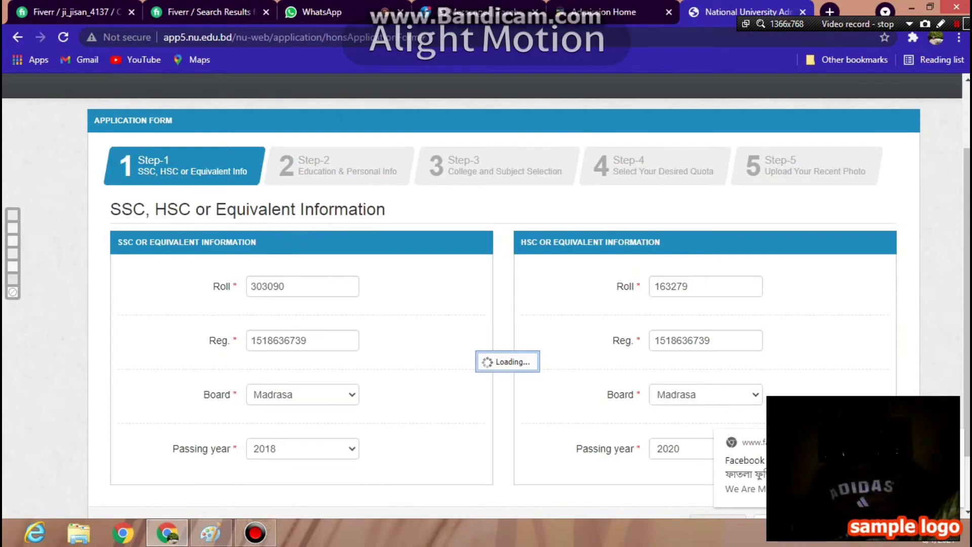
key(super+d)
right_click(524, 88)
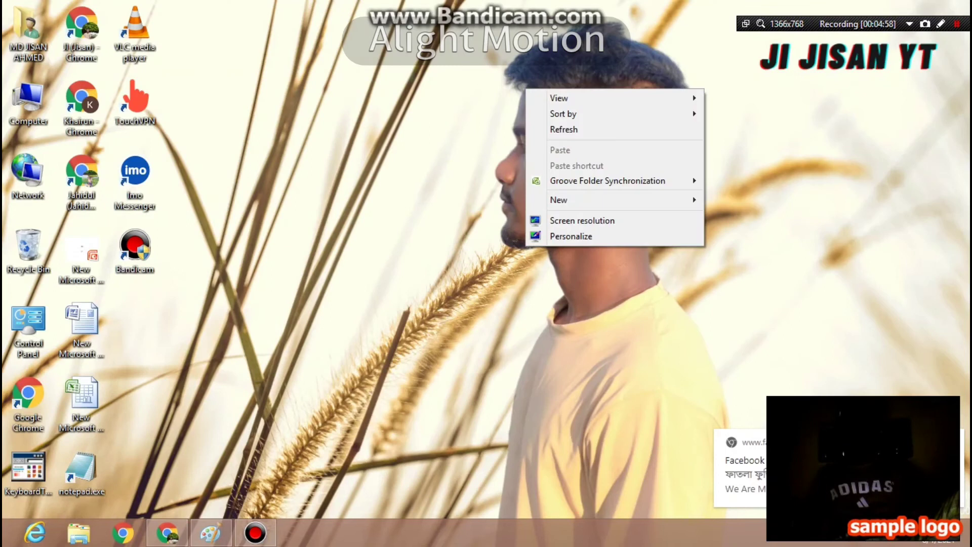
click(582, 128)
right_click(552, 123)
right_click(520, 148)
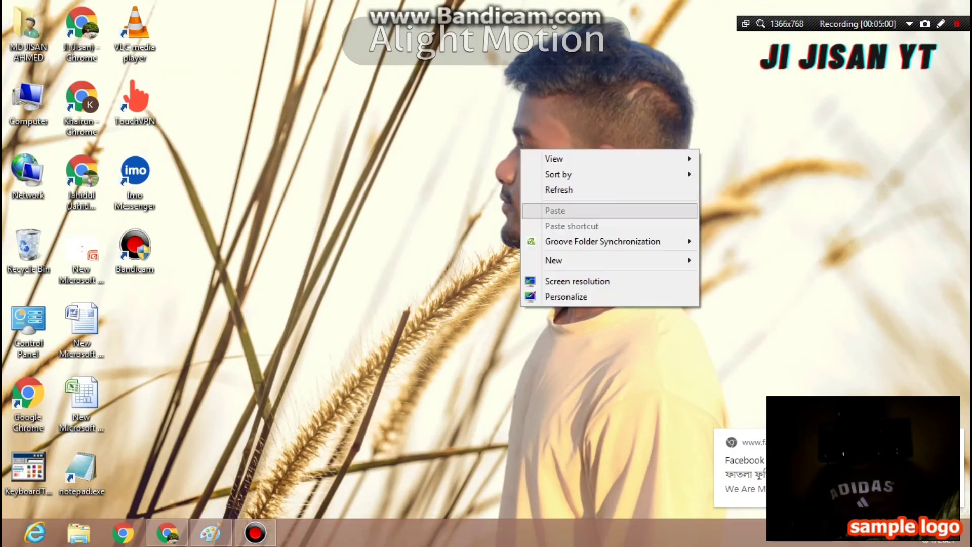
right_click(522, 167)
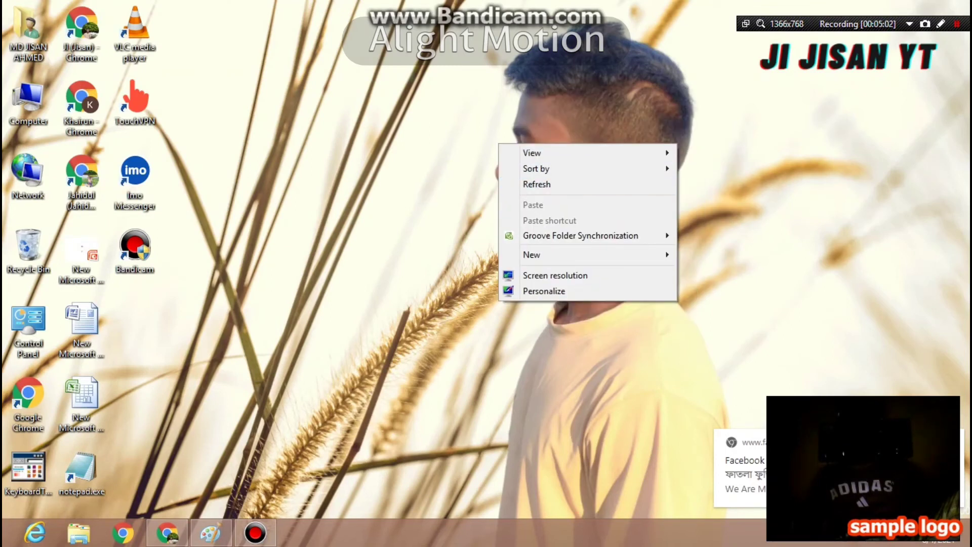
click(560, 206)
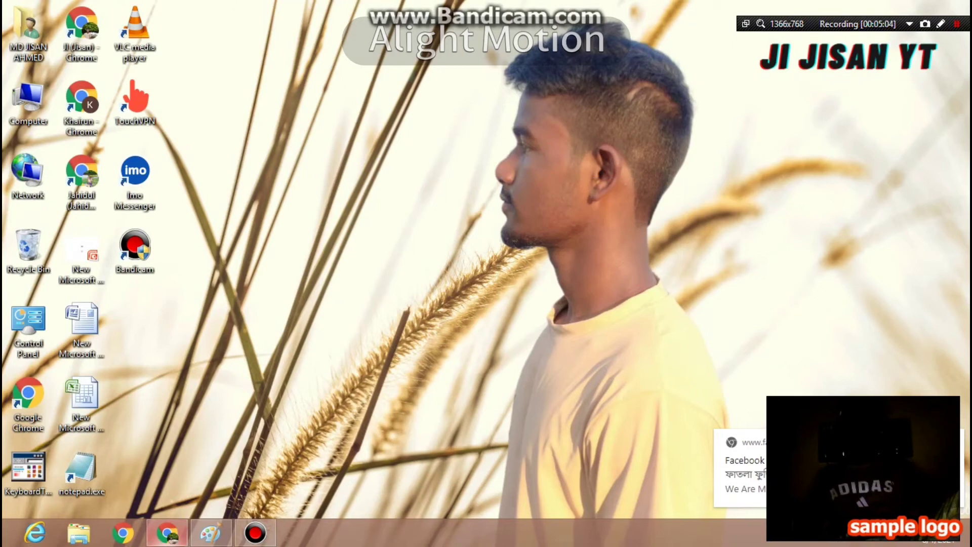
click(167, 532)
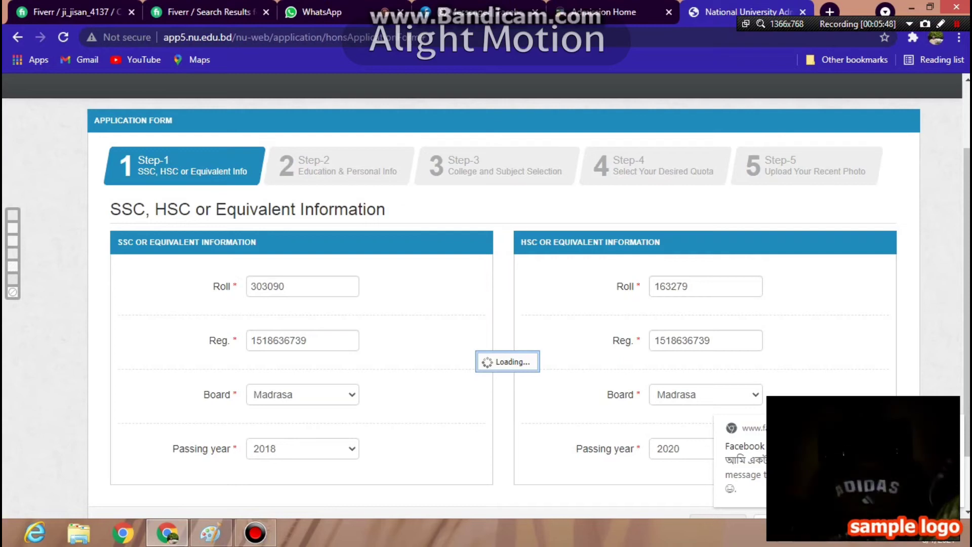
- Scroll down the reloaded Step-1 form with its empty SSC and HSC fields
scroll(529, 309, down, 1)
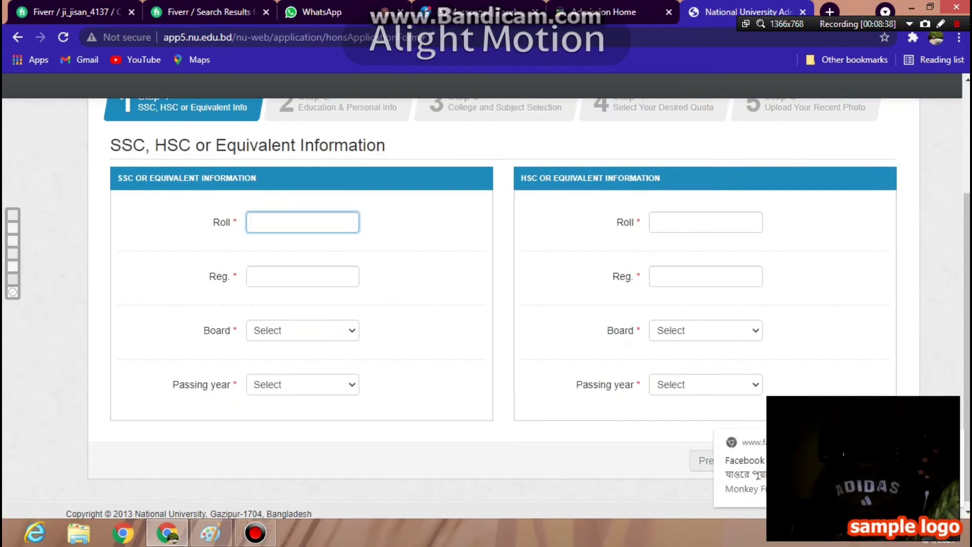
- Paste the copied SSC number into the SSC Reg. field and copy it back out
right_click(252, 276)
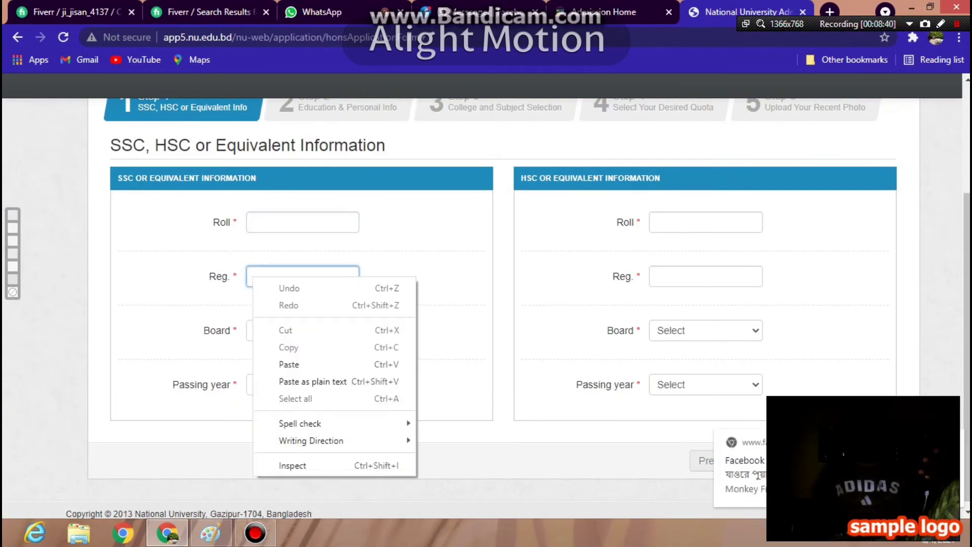
click(251, 277)
right_click(251, 277)
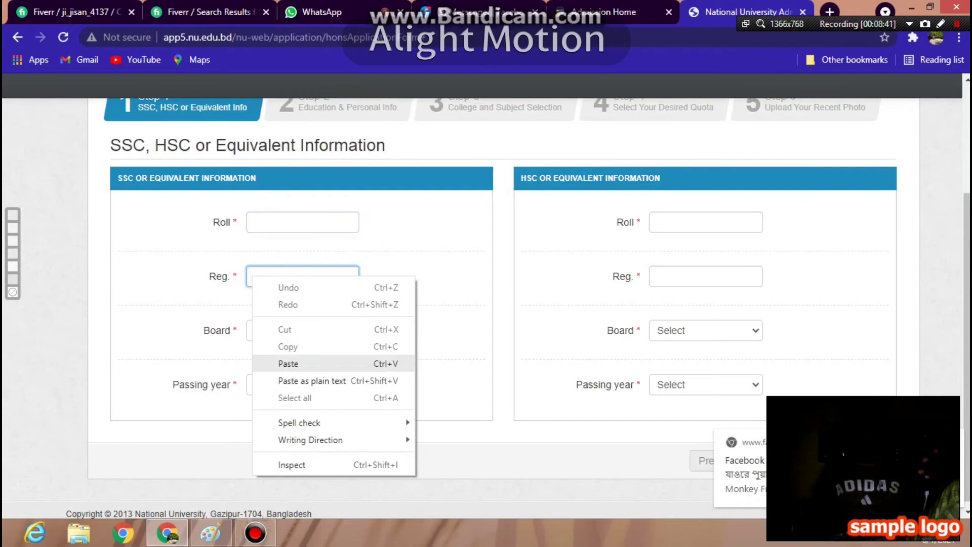
click(288, 363)
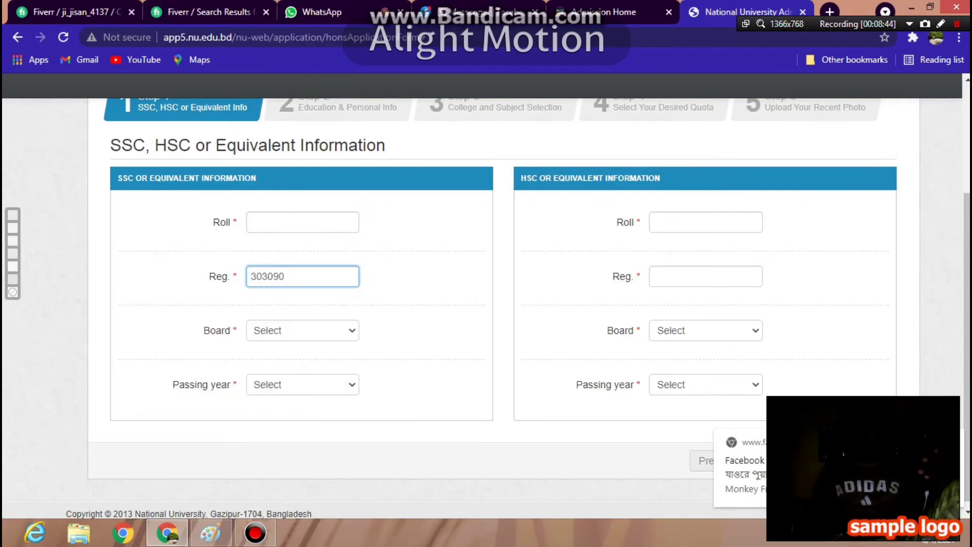
double_click(284, 276)
right_click(284, 276)
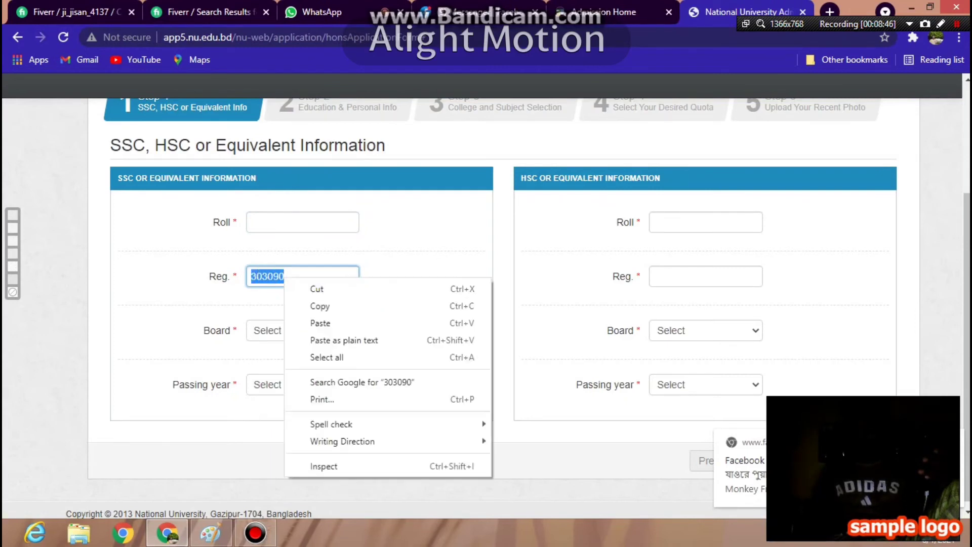
click(320, 306)
click(253, 215)
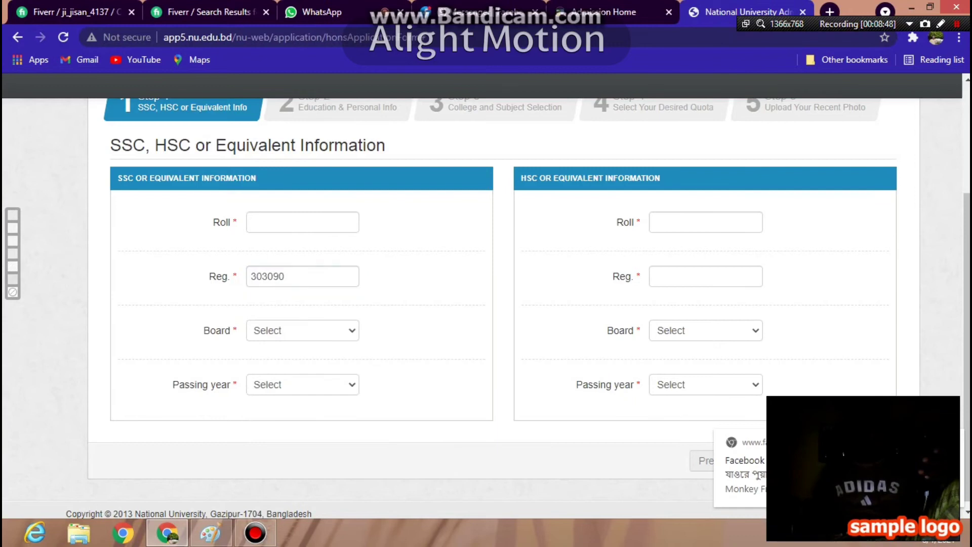
right_click(253, 215)
double_click(263, 276)
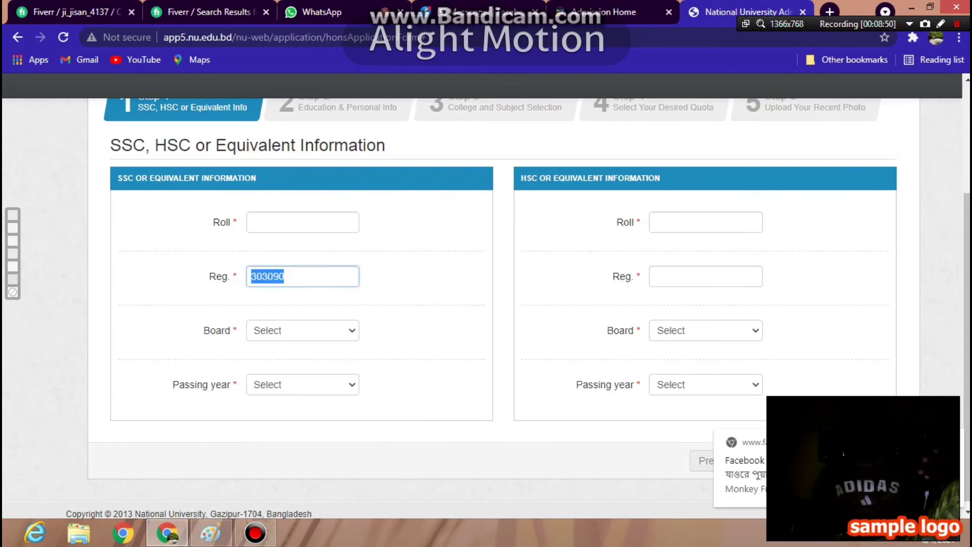
right_click(266, 273)
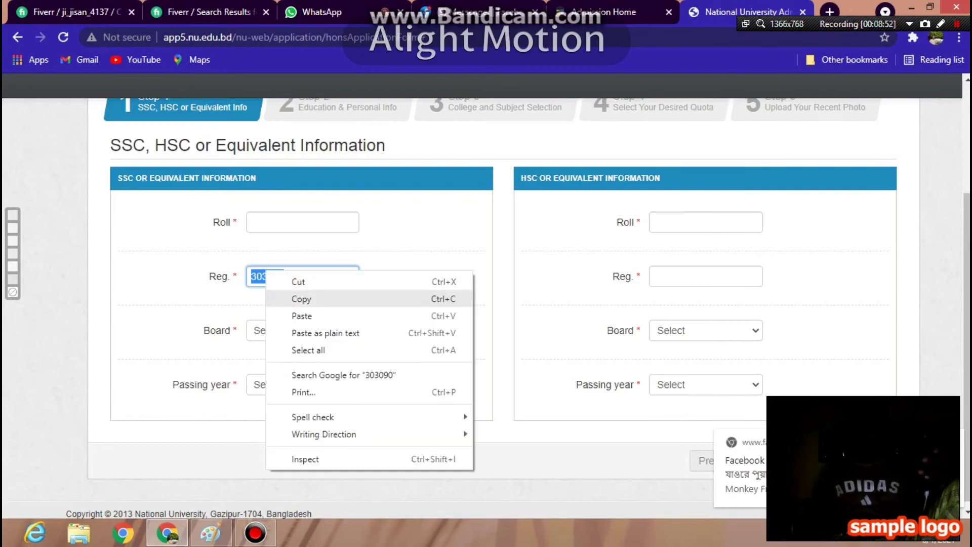
key(Escape)
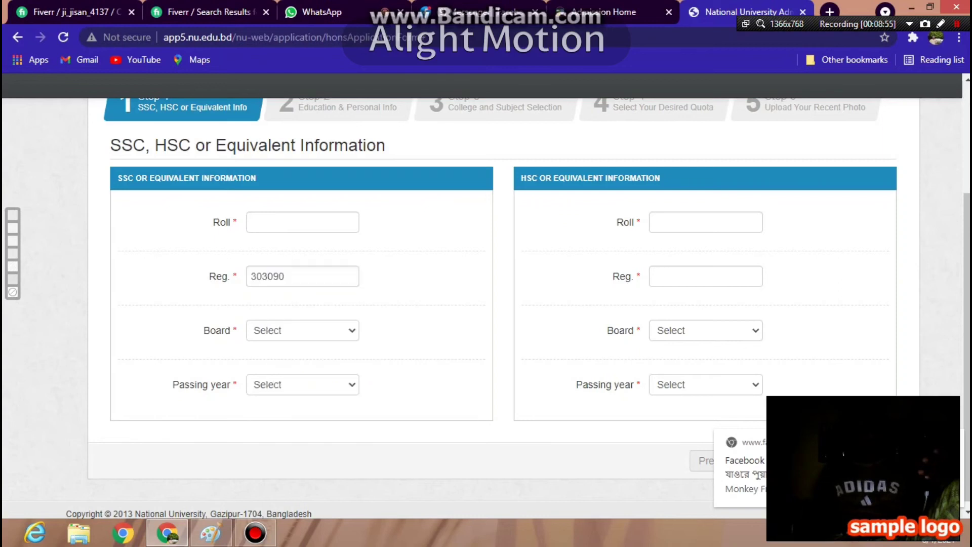
double_click(263, 276)
right_click(256, 276)
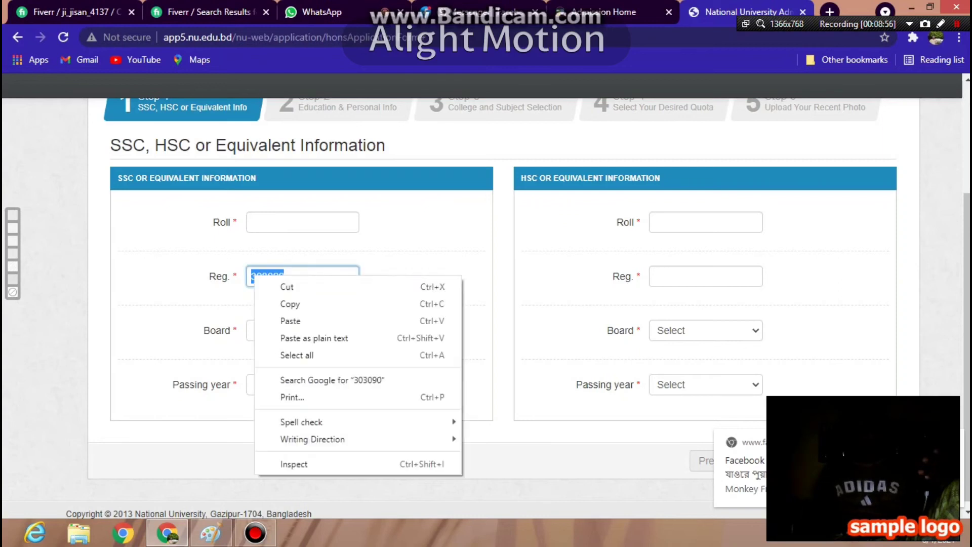
click(287, 286)
click(253, 220)
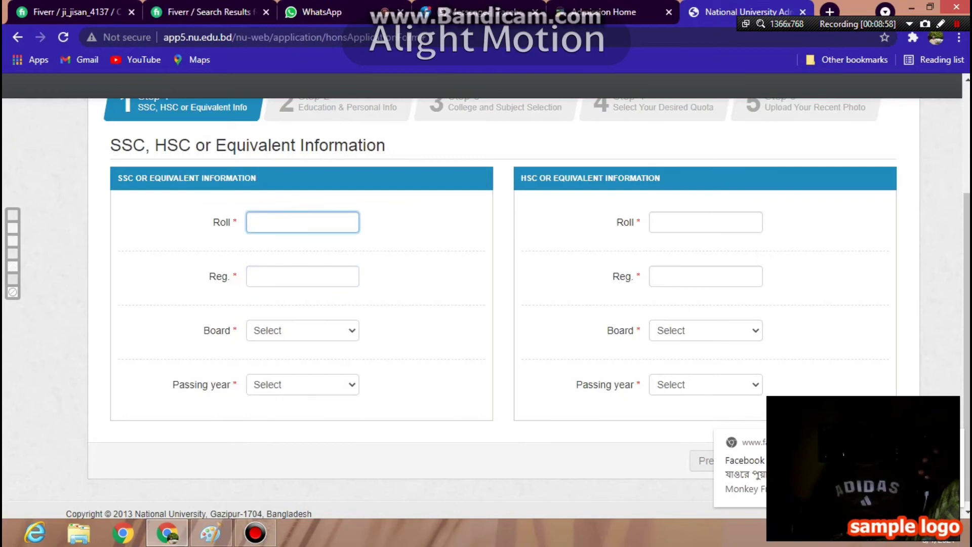
right_click(253, 219)
click(304, 305)
key(ctrl+3)
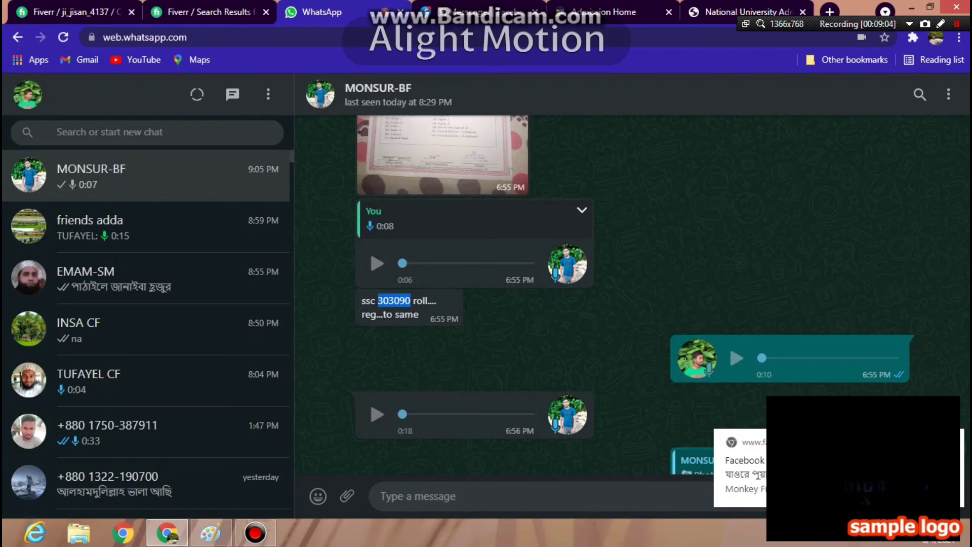
scroll(476, 293, up, 3)
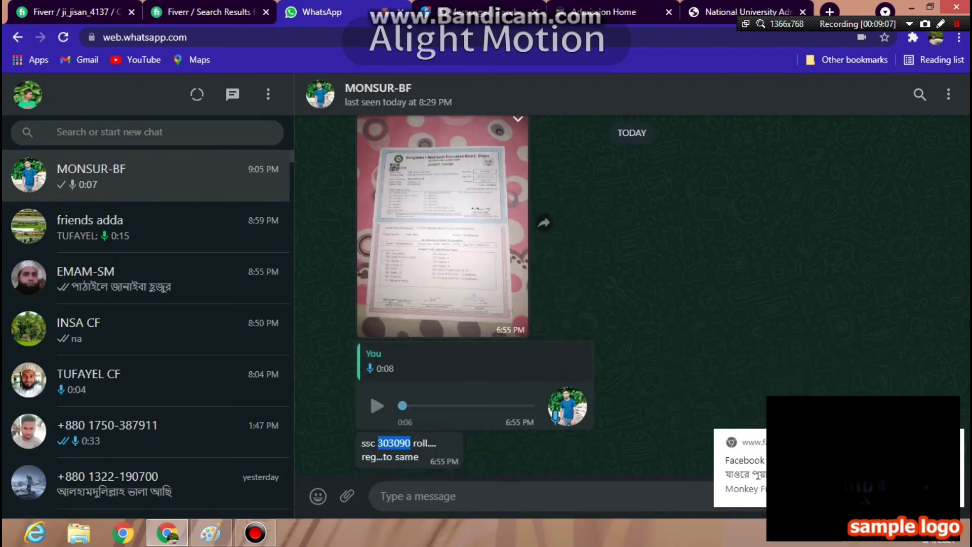
click(443, 228)
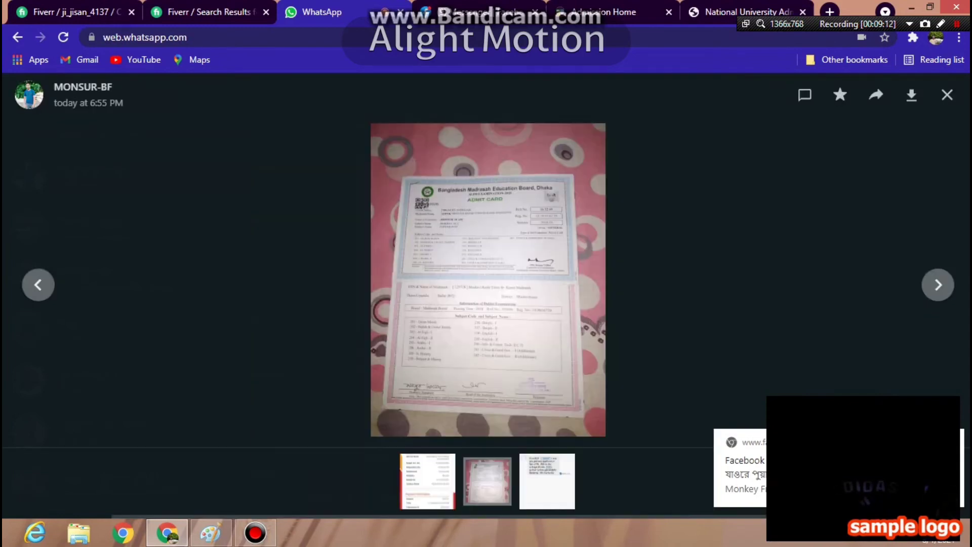
click(486, 253)
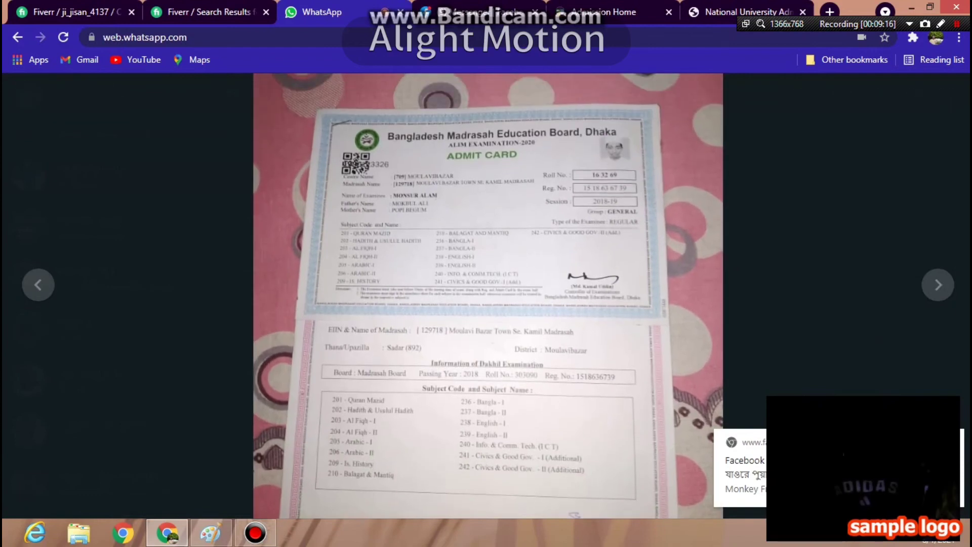
click(486, 284)
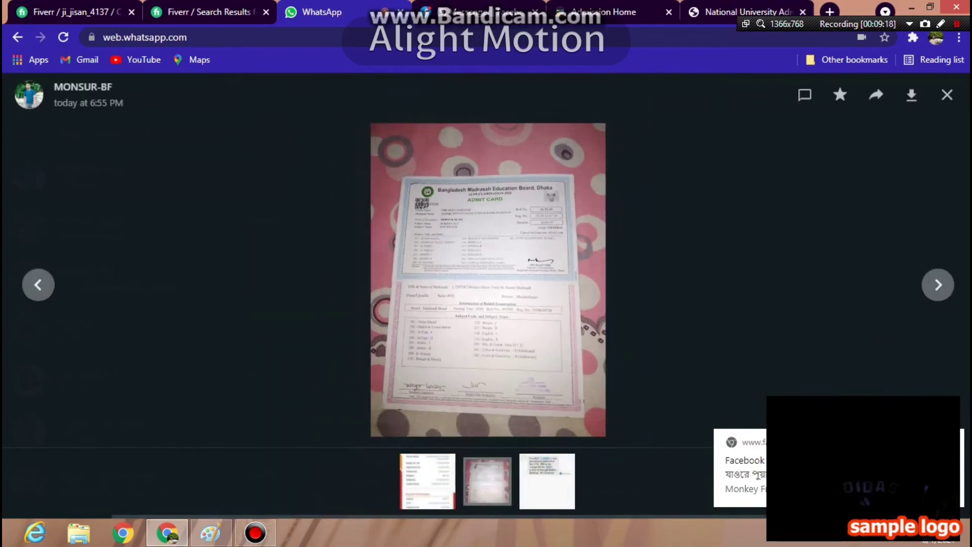
click(486, 152)
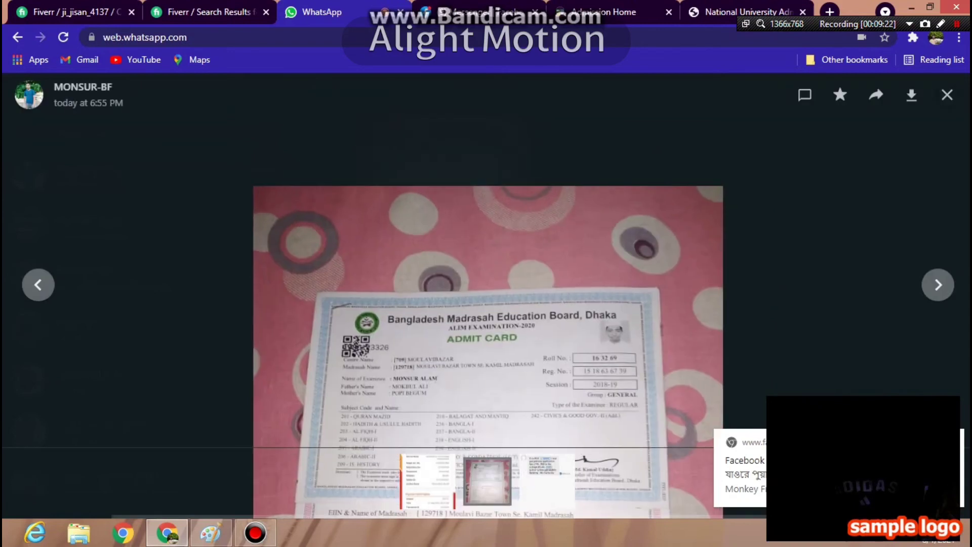
key(Escape)
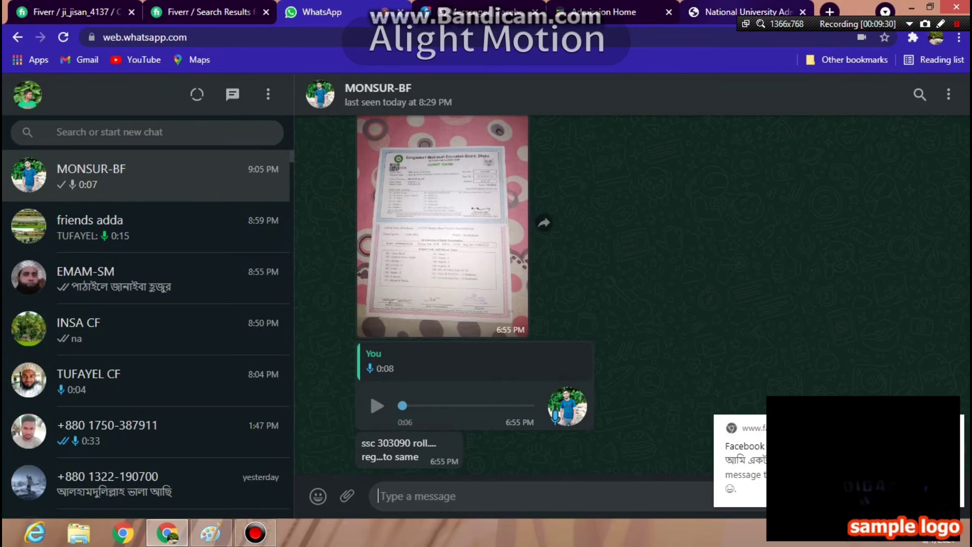
key(ctrl+9)
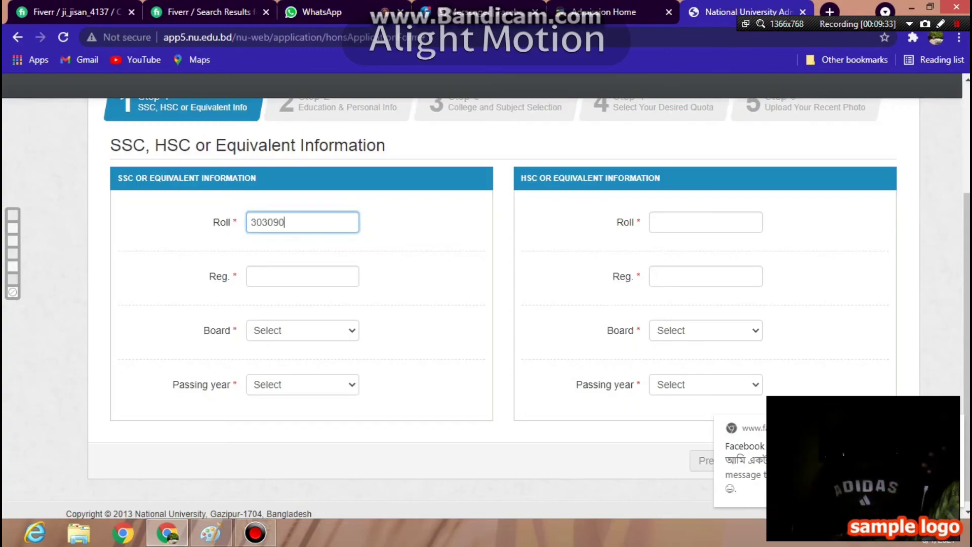
click(654, 222)
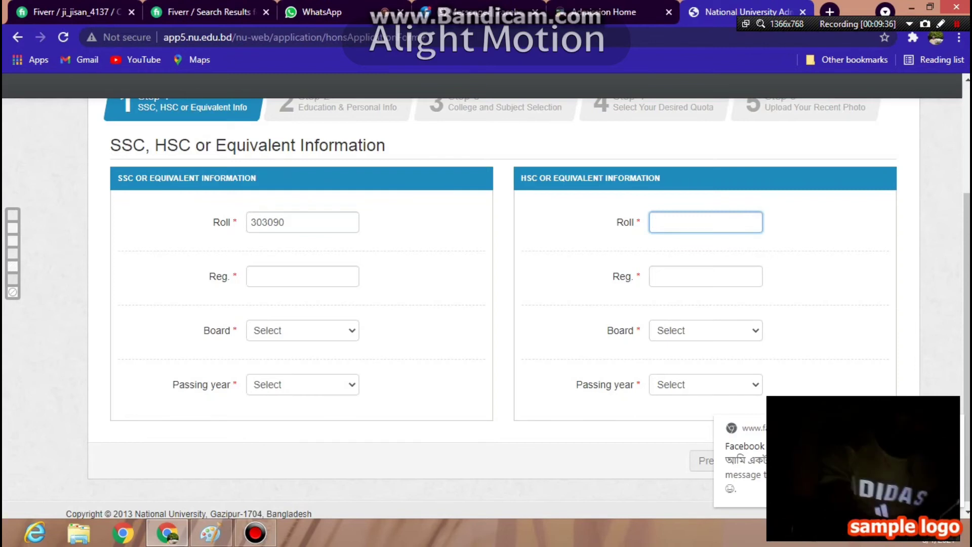
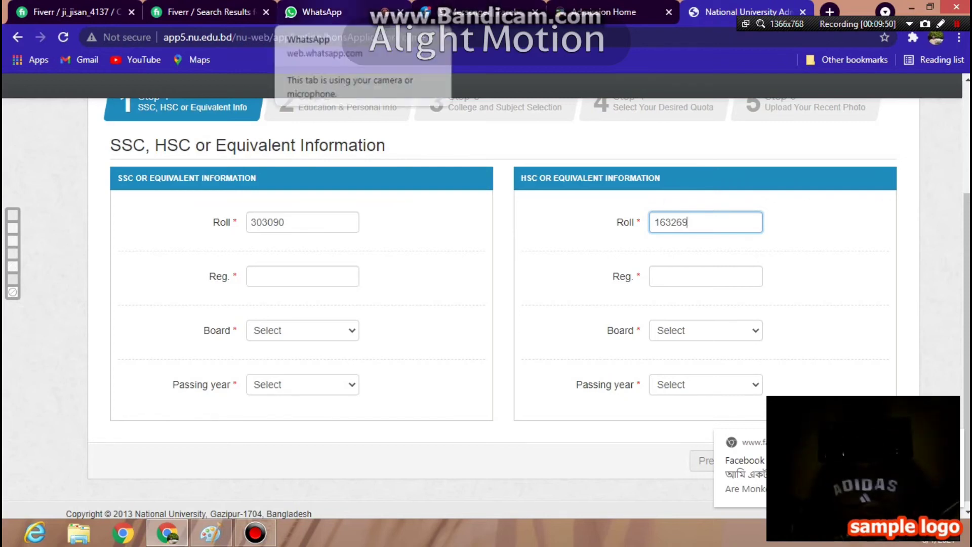
click(313, 12)
click(442, 226)
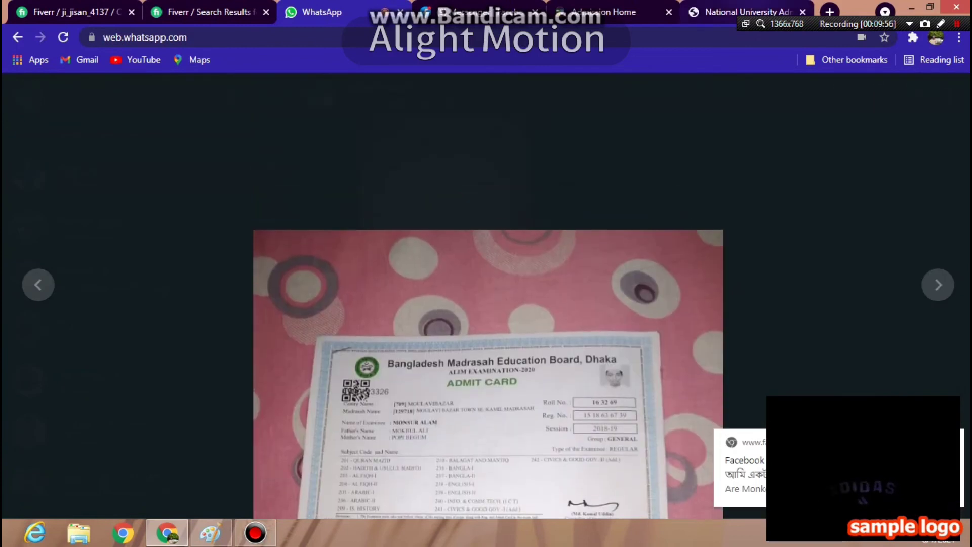
key(ctrl+9)
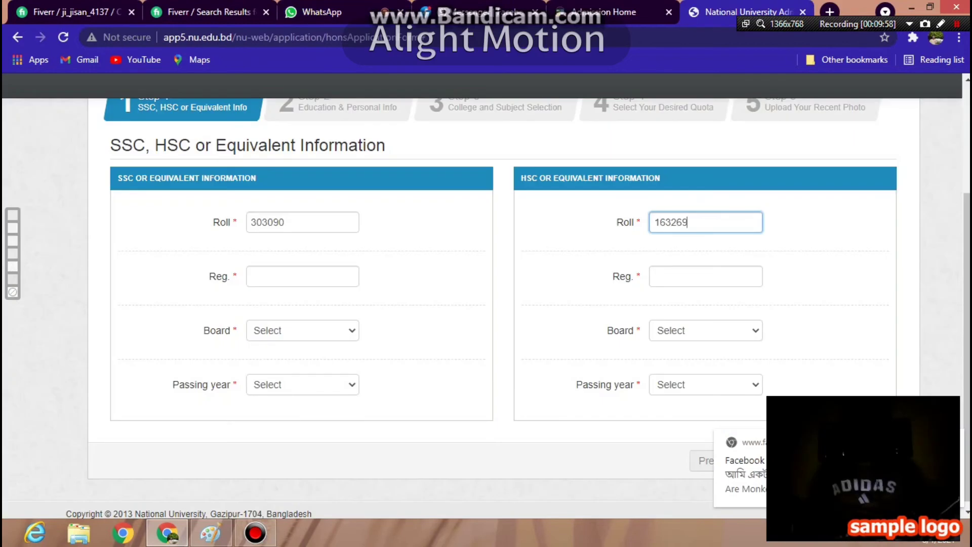
click(303, 276)
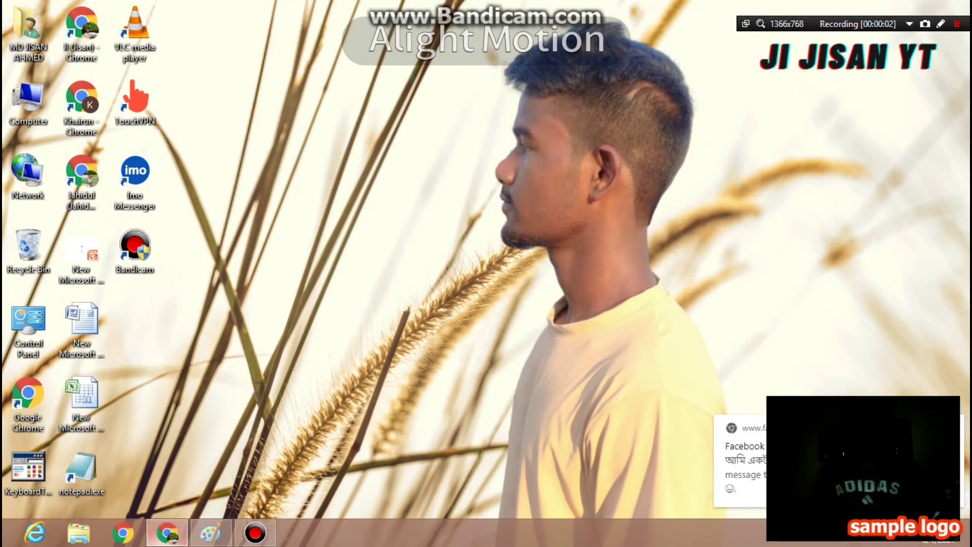
- Restore the Chrome window showing the Step-2 SSC and HSC results, GPAs 3.65 and 3.64
click(167, 532)
scroll(486, 303, up, 3)
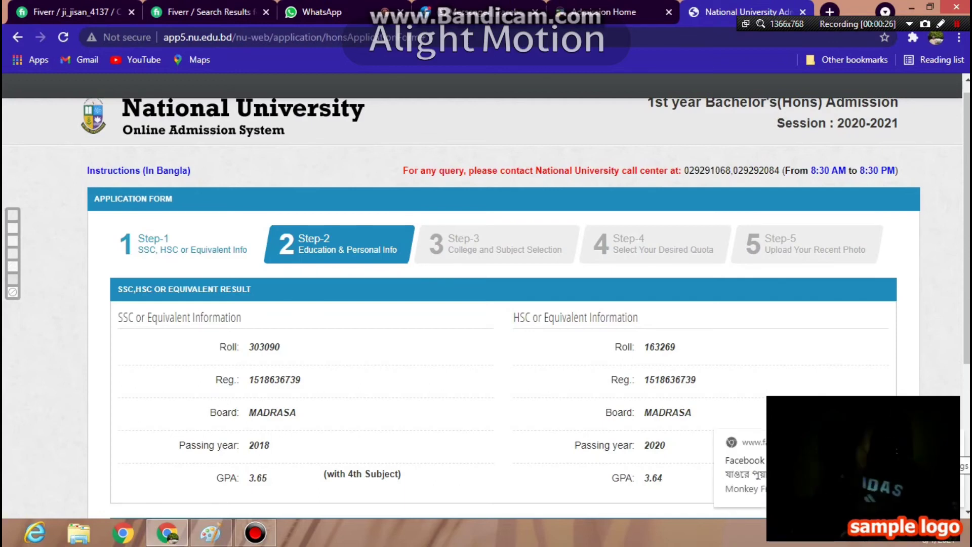
- Review the Step-2 education results and personal info, then continue to Step-3
scroll(486, 303, down, 1)
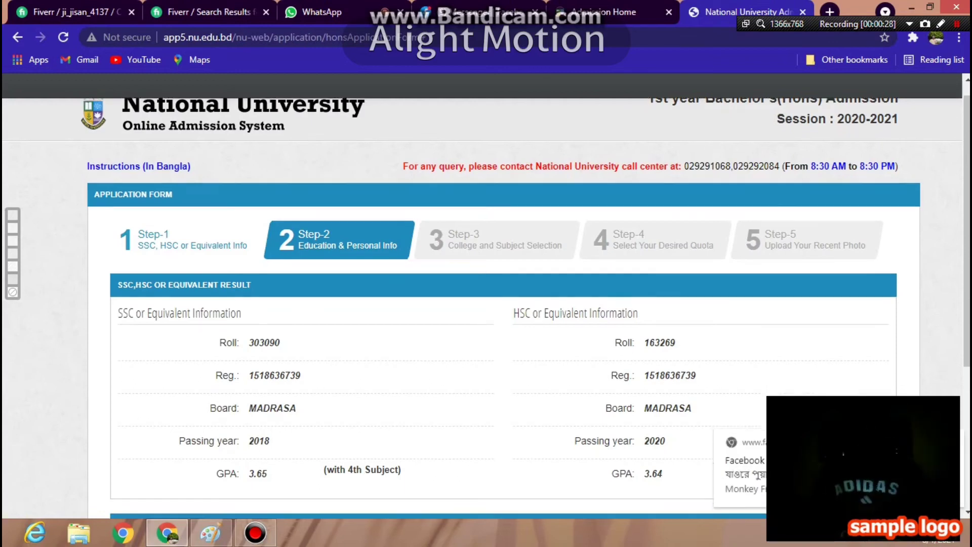
scroll(486, 303, down, 3)
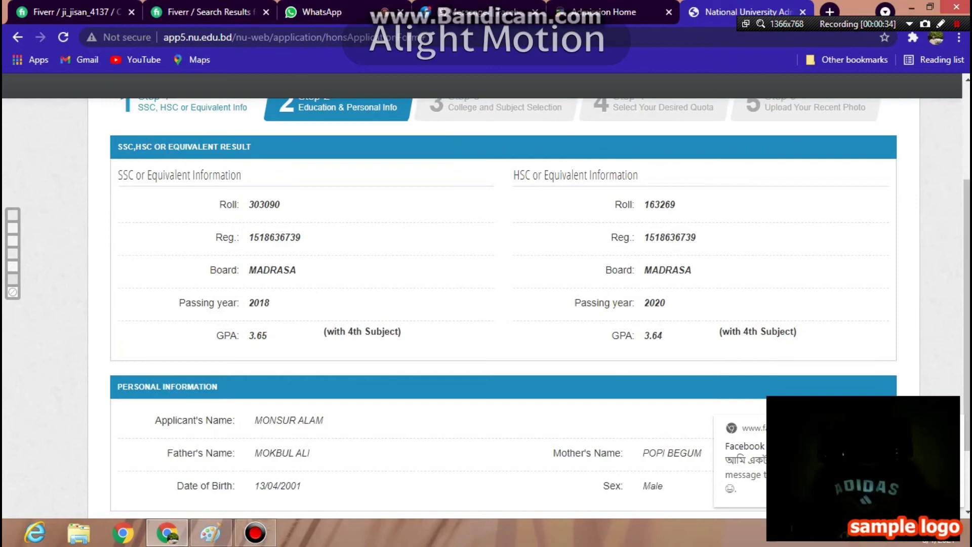
scroll(486, 304, up, 3)
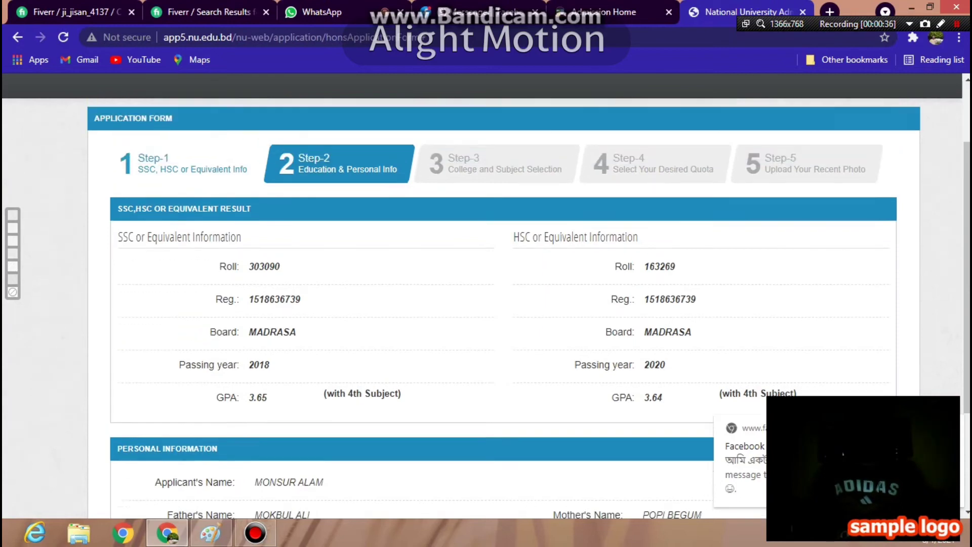
scroll(486, 303, down, 5)
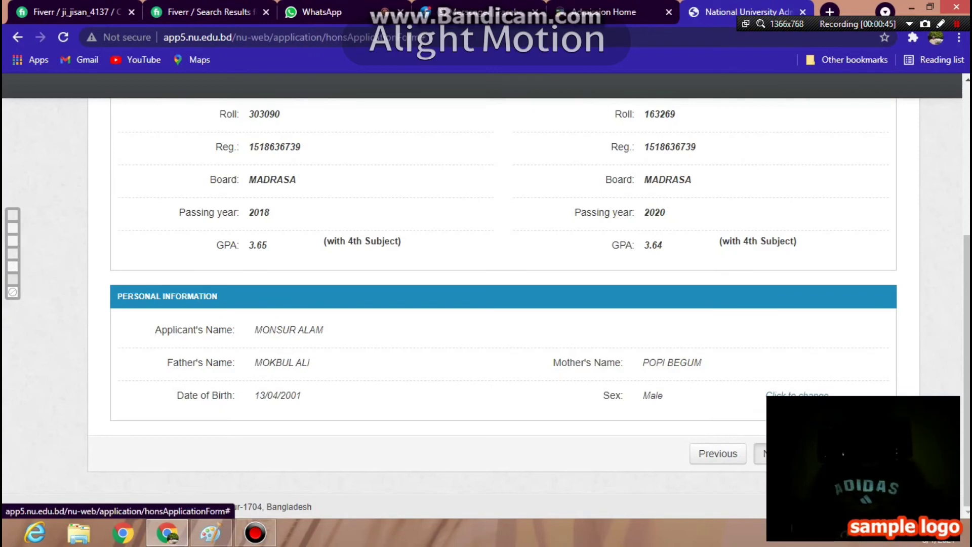
click(767, 453)
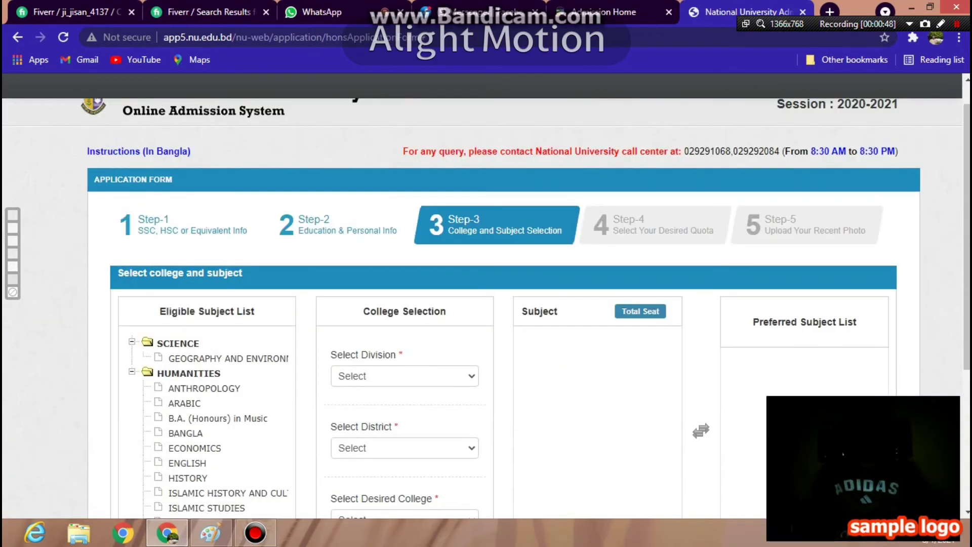
- Choose division SYLHET, district Maulvibazar and Moulvibazar Govt. College
scroll(486, 303, down, 3)
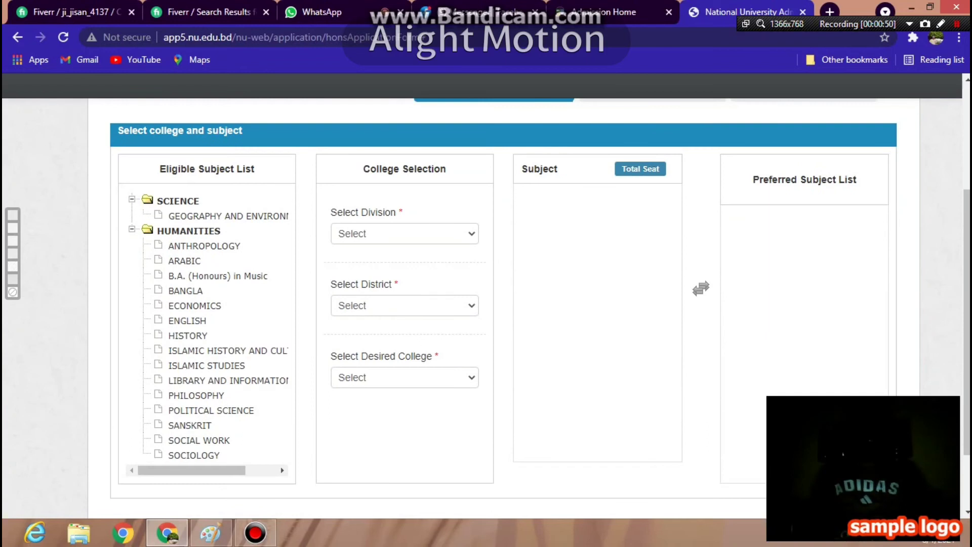
click(404, 233)
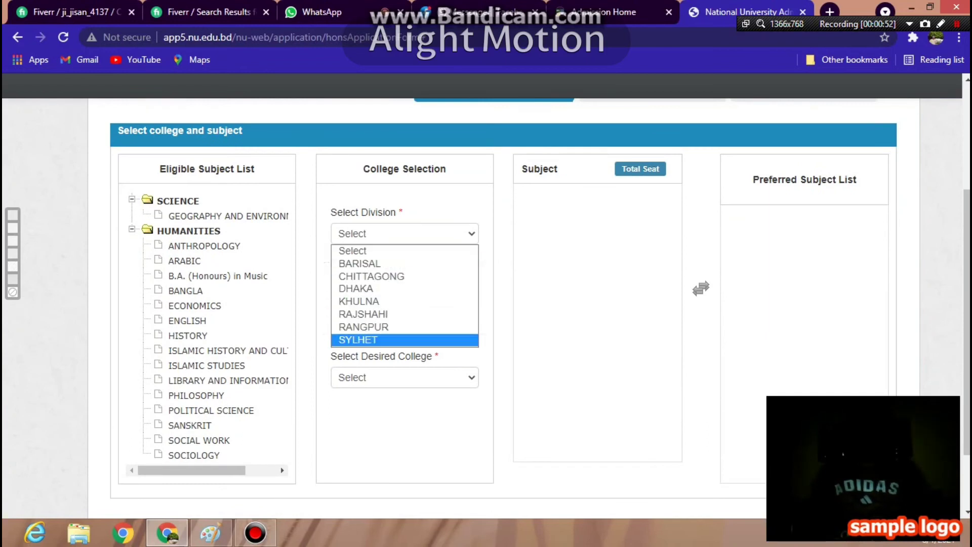
click(358, 339)
click(404, 305)
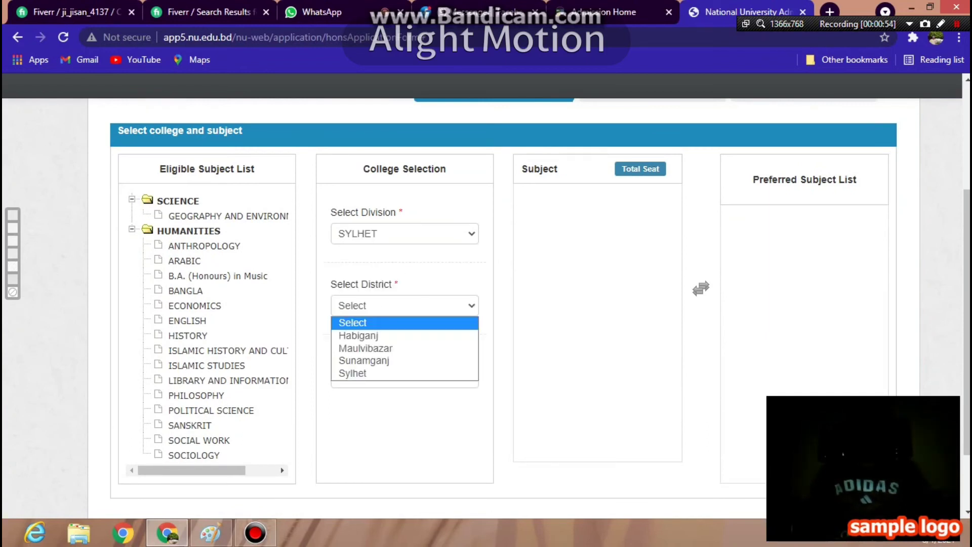
click(365, 348)
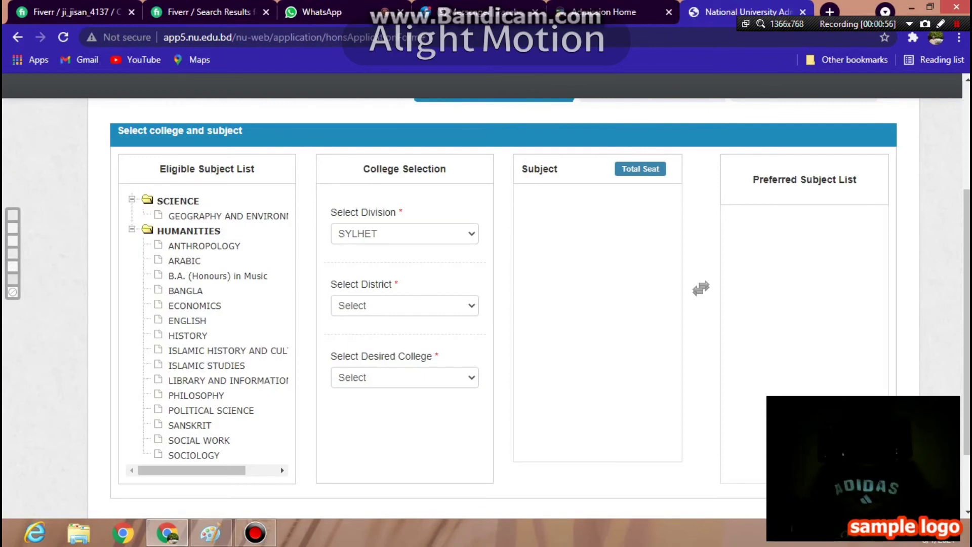
click(404, 377)
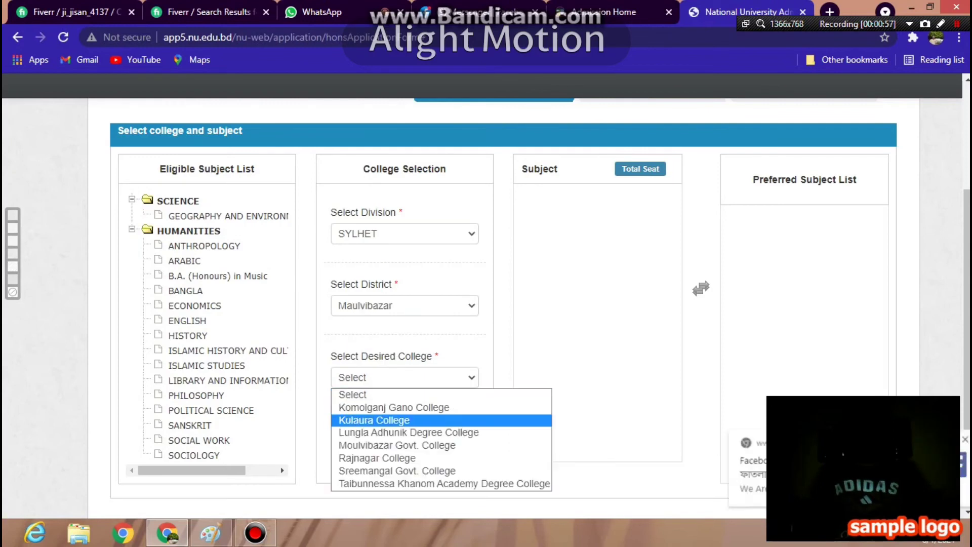
click(398, 445)
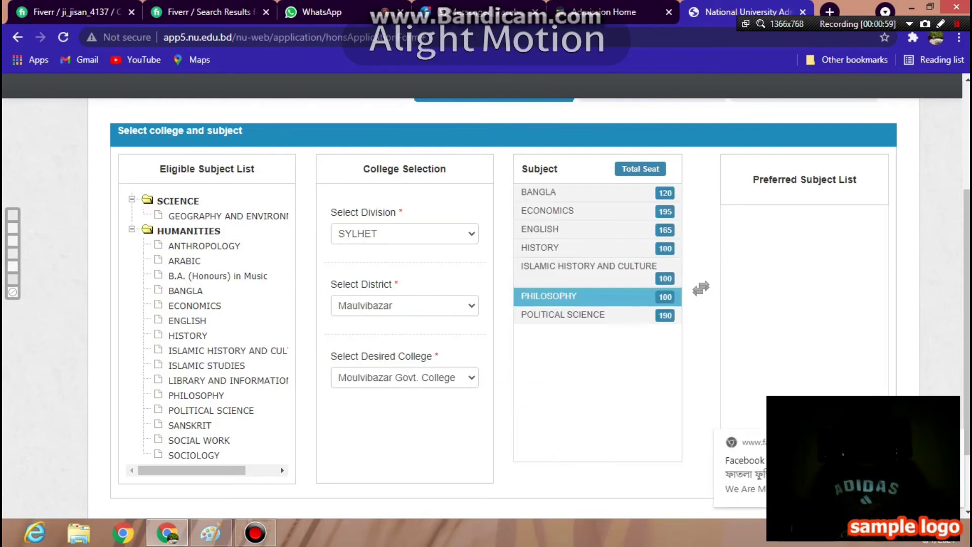
- Prefer Political Science, English, then Islamic History and Culture as subjects
click(589, 272)
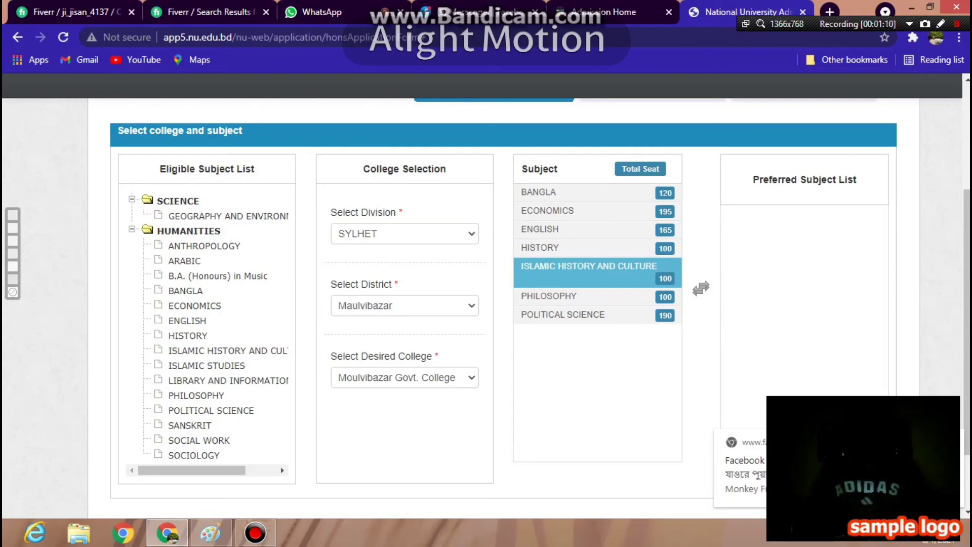
click(563, 315)
click(549, 296)
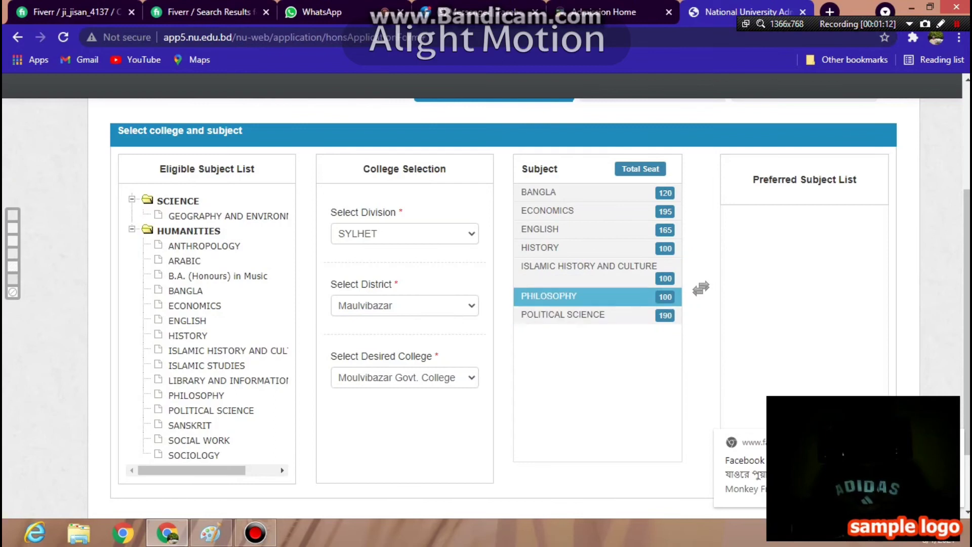
click(563, 314)
double_click(563, 314)
click(589, 265)
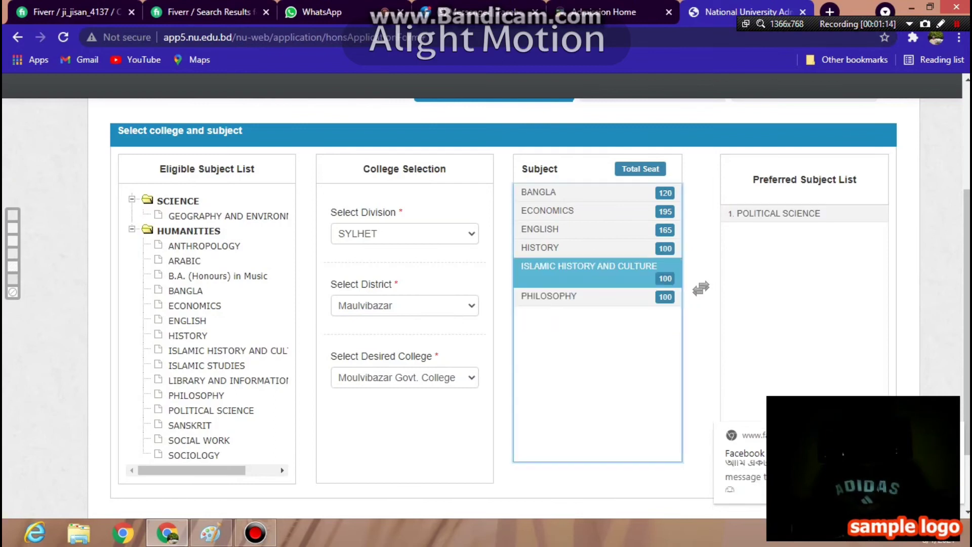
click(539, 229)
double_click(539, 229)
click(589, 248)
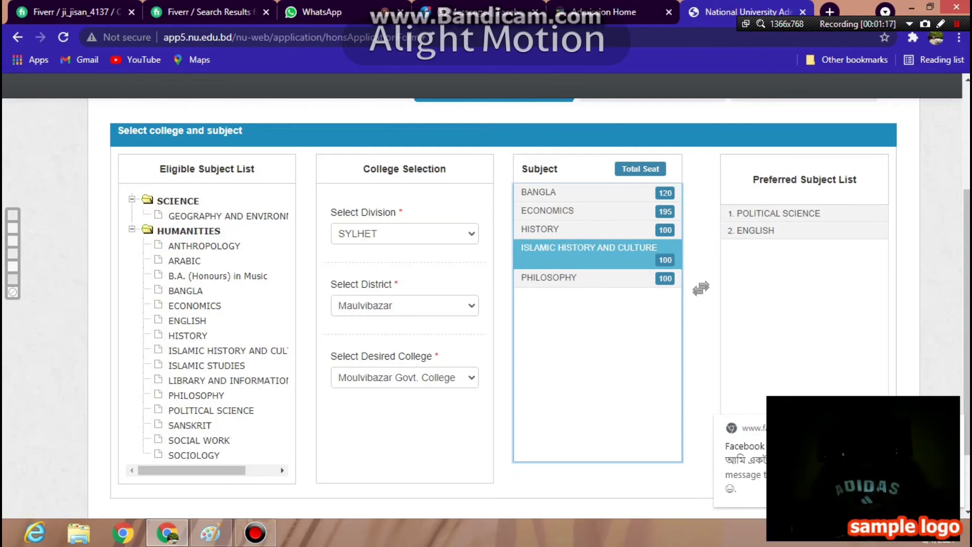
double_click(588, 248)
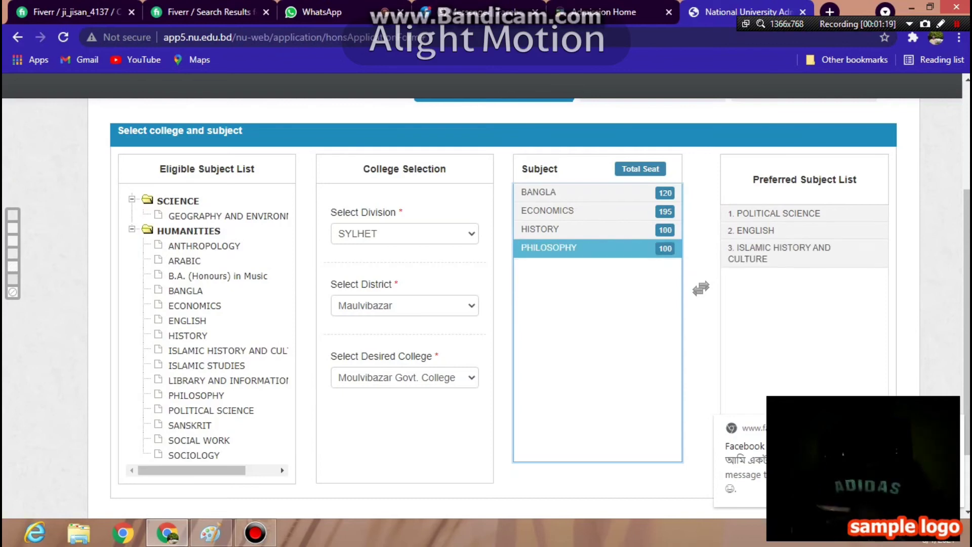
key(Up)
key(Up)
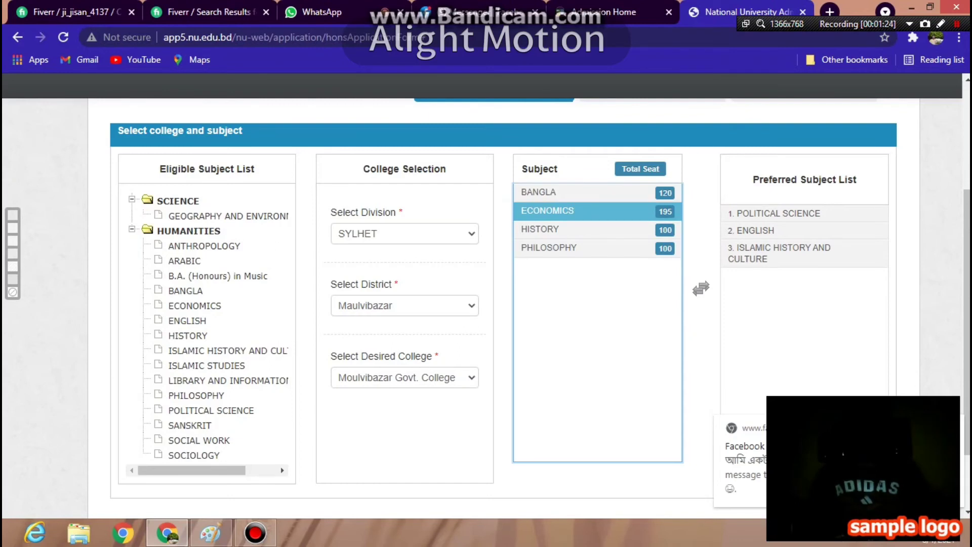
click(403, 377)
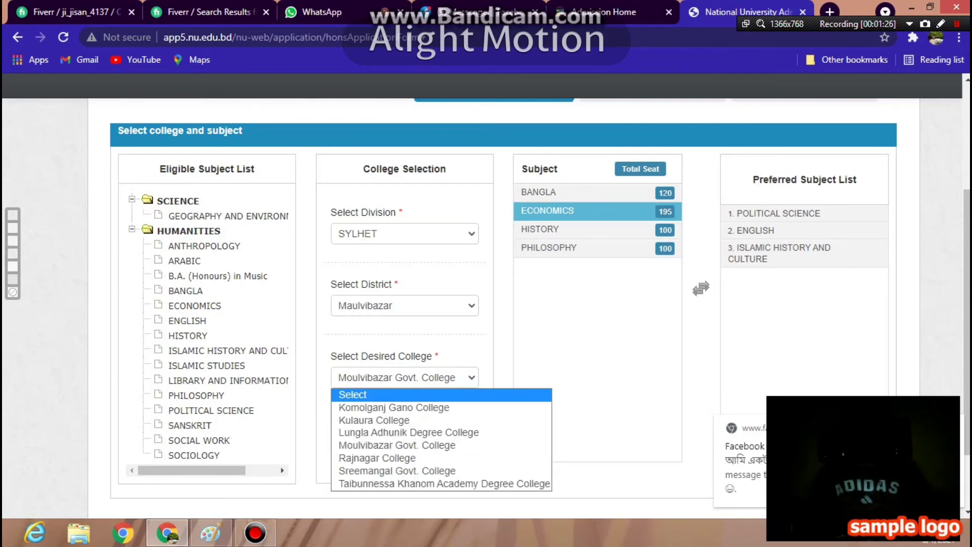
key(Down)
key(Down)
key(Down)
key(Up)
key(Up)
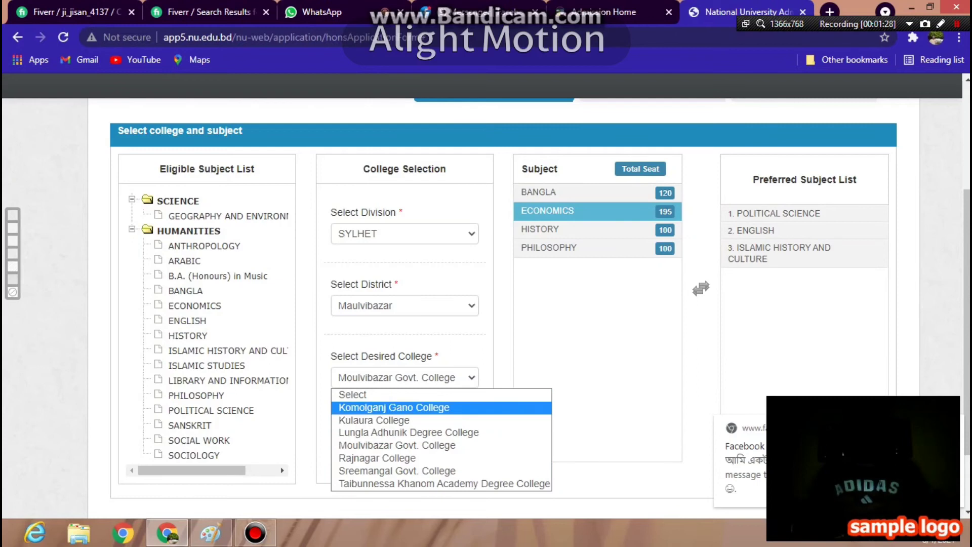
key(Down)
key(Down)
key(Down)
key(Down)
key(Down)
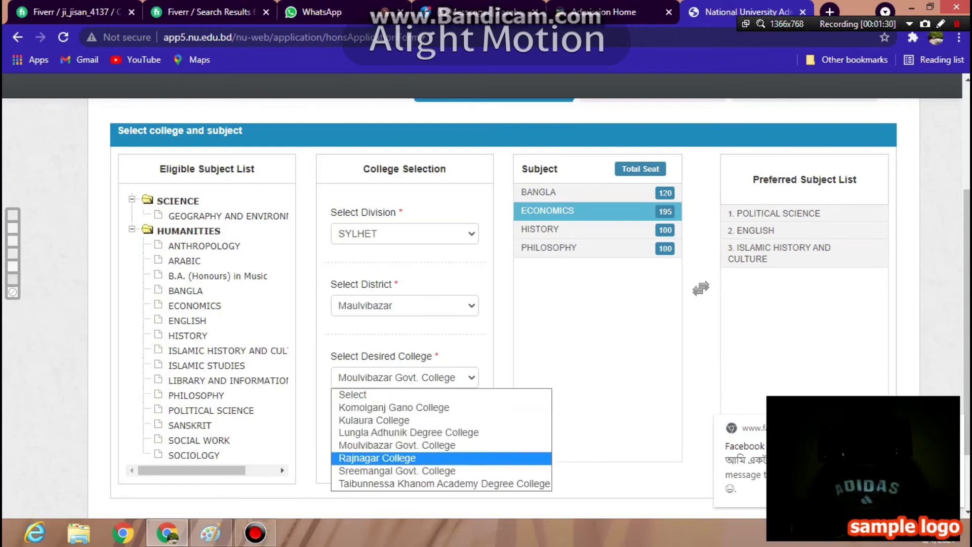
key(Down)
key(Up)
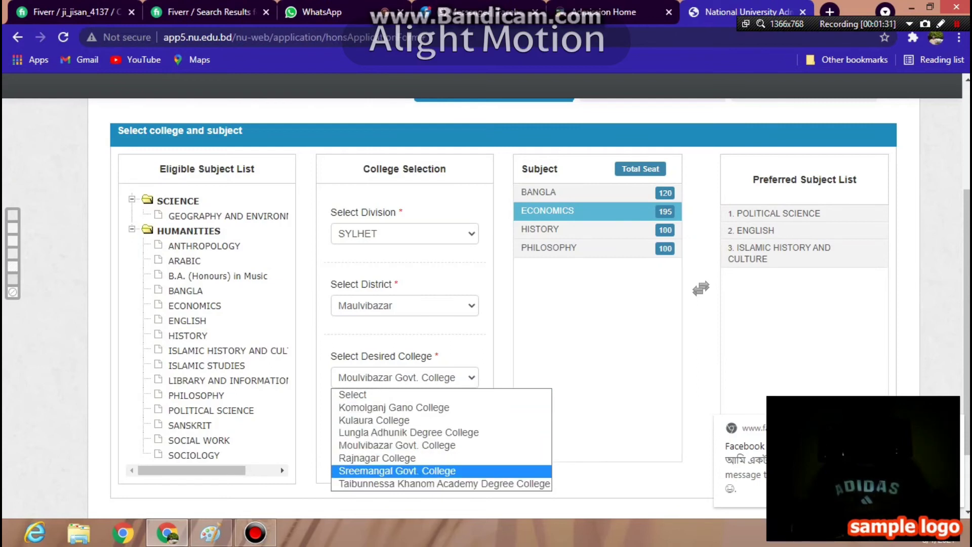
key(Up)
key(Up)
key(Up)
key(Up)
key(Up)
key(Up)
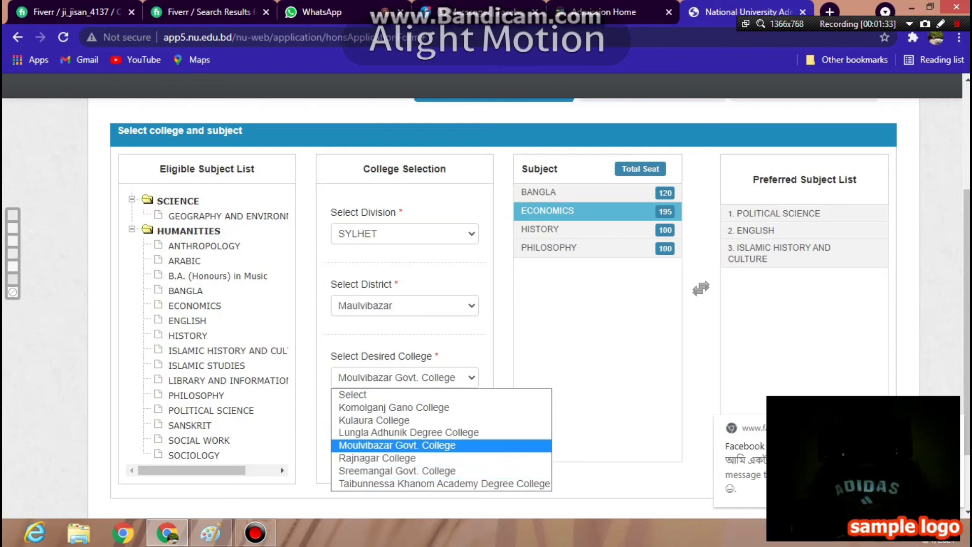
key(Down)
key(Down)
key(Down)
key(Down)
key(Down)
key(Down)
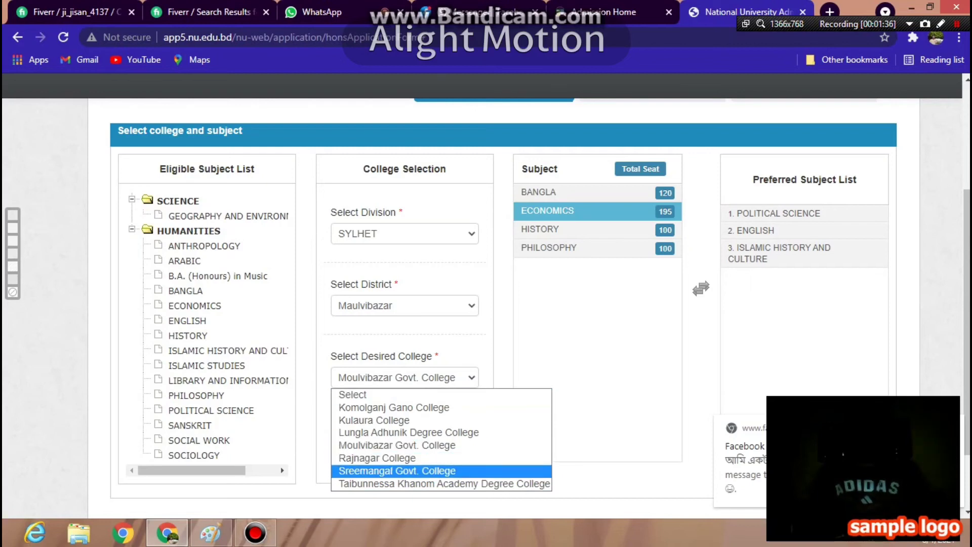
key(Return)
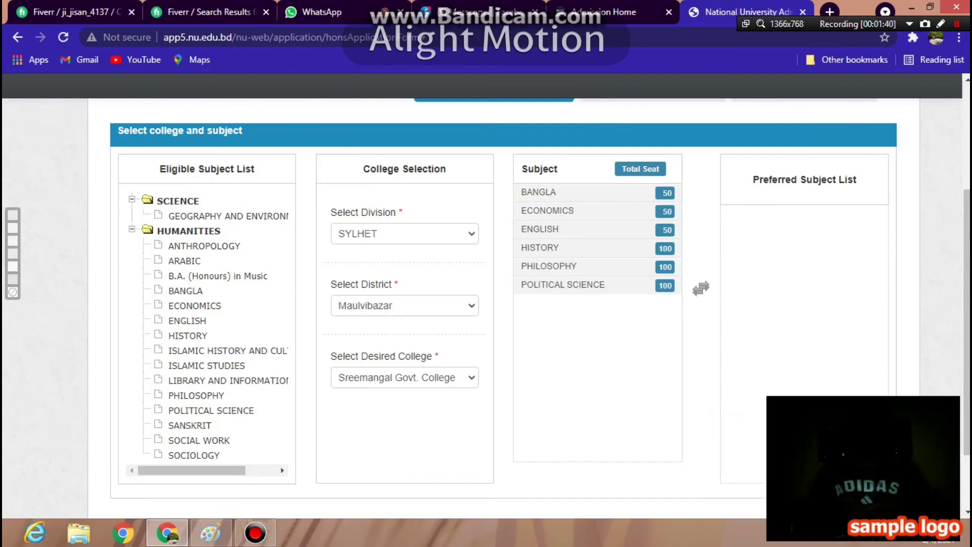
click(563, 285)
key(alt+Down)
key(Up)
key(Up)
key(Up)
key(Up)
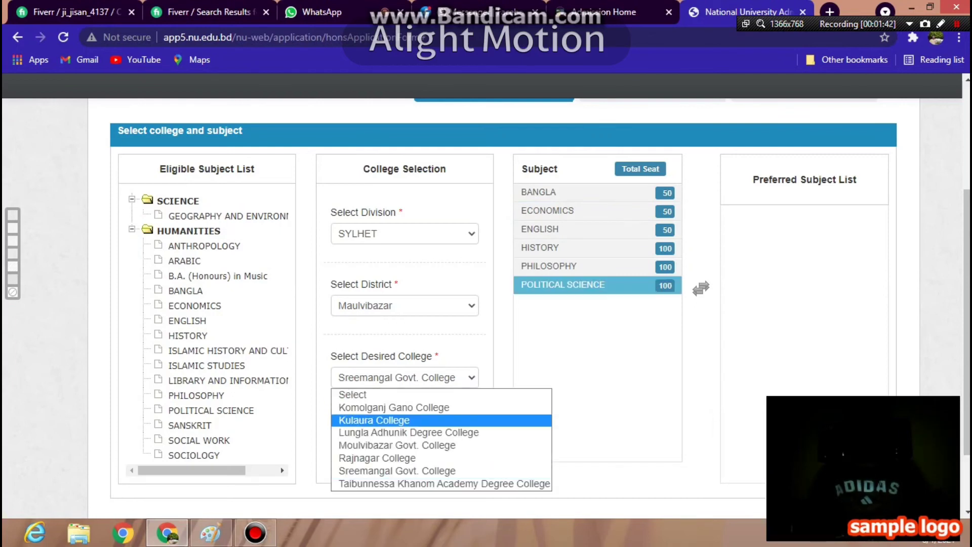
key(Down)
key(Down)
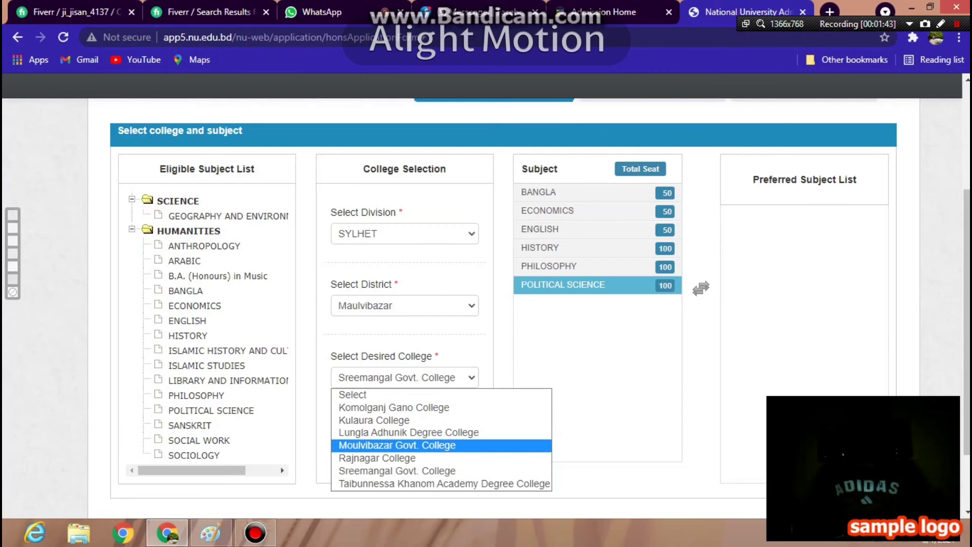
key(Down)
key(Up)
key(Up)
key(Return)
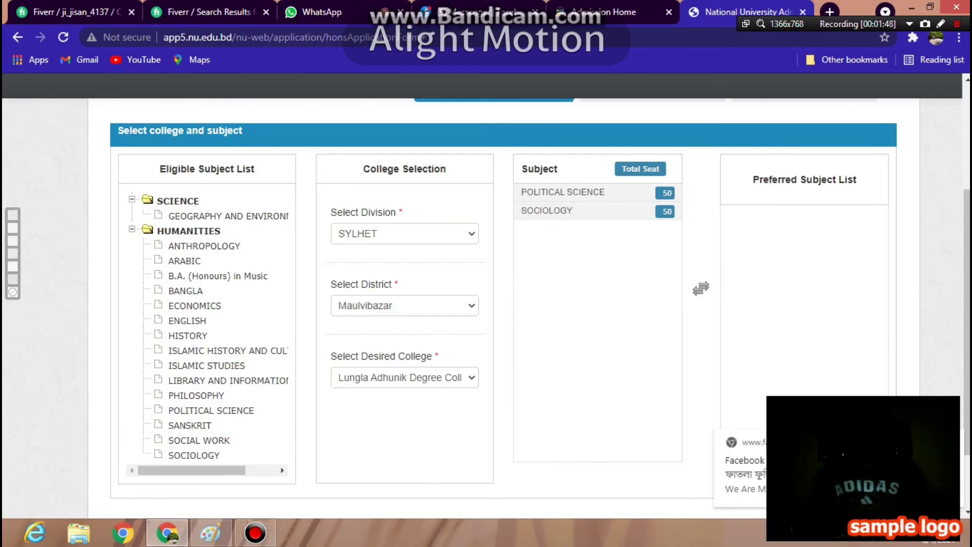
key(alt+Down)
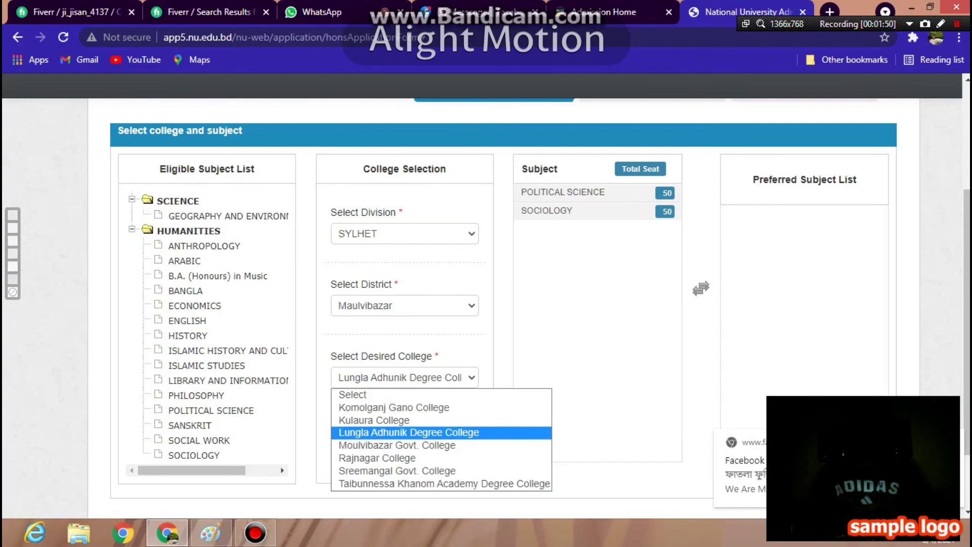
key(Up)
key(Up)
key(Down)
key(Down)
key(Down)
key(Escape)
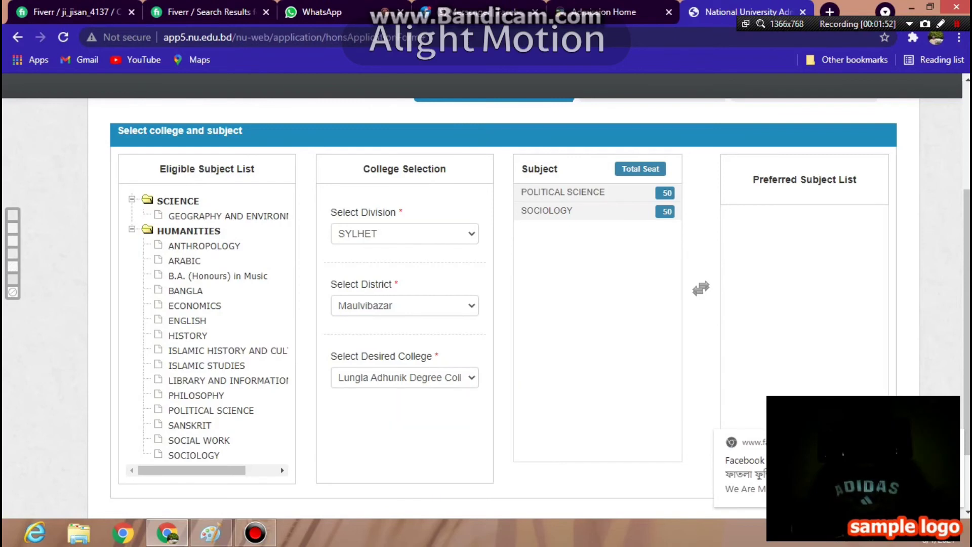
key(Down)
key(Return)
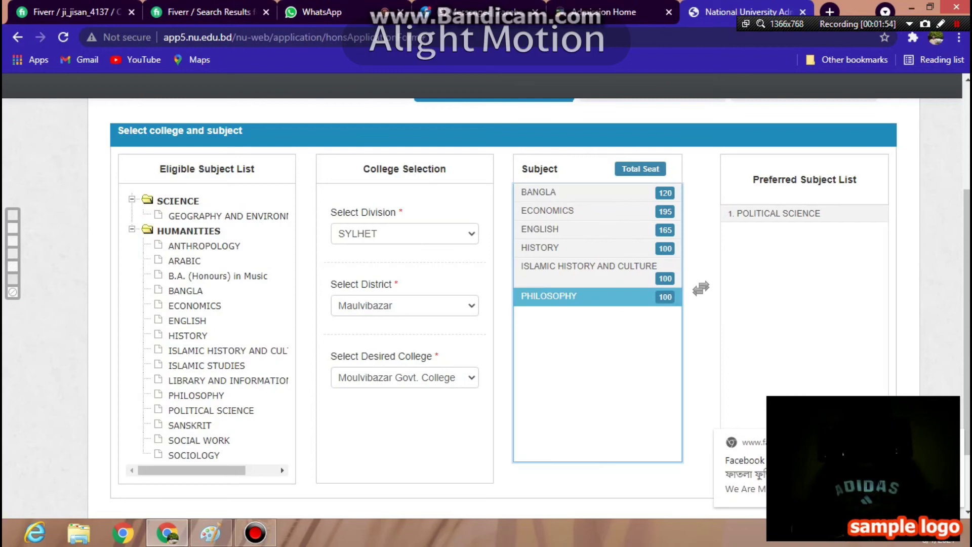
key(Up)
key(Up)
key(Up)
key(Return)
key(Down)
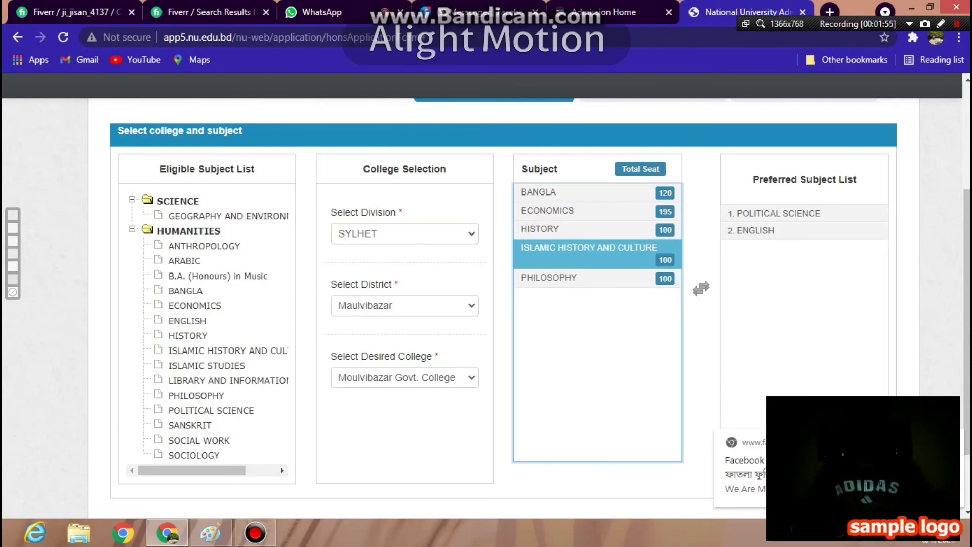
key(Return)
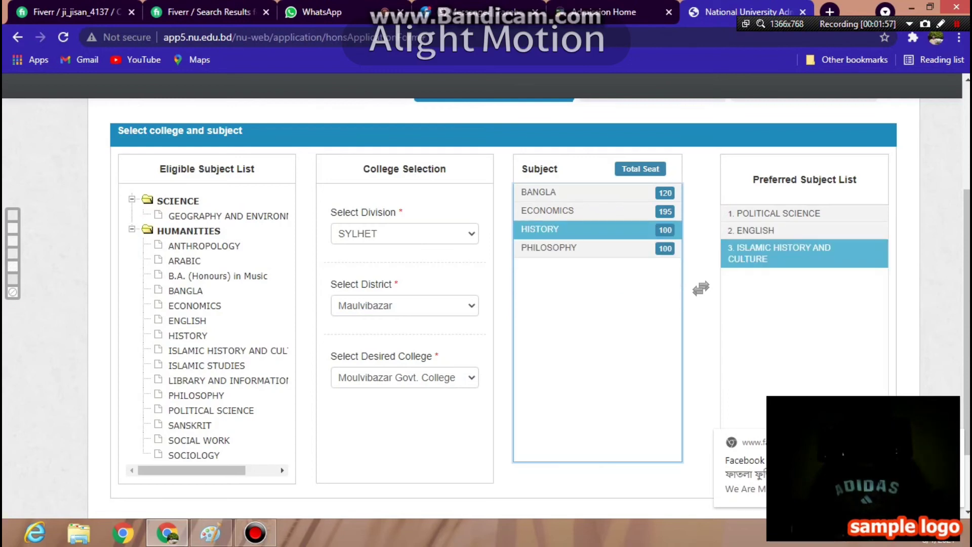
scroll(680, 309, down, 1)
scroll(679, 309, up, 2)
key(Down)
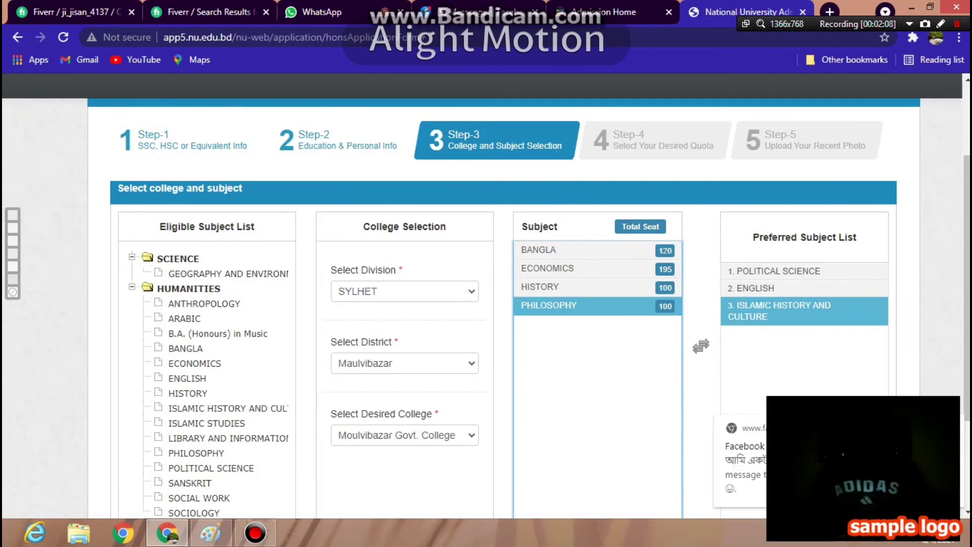
scroll(528, 307, down, 2)
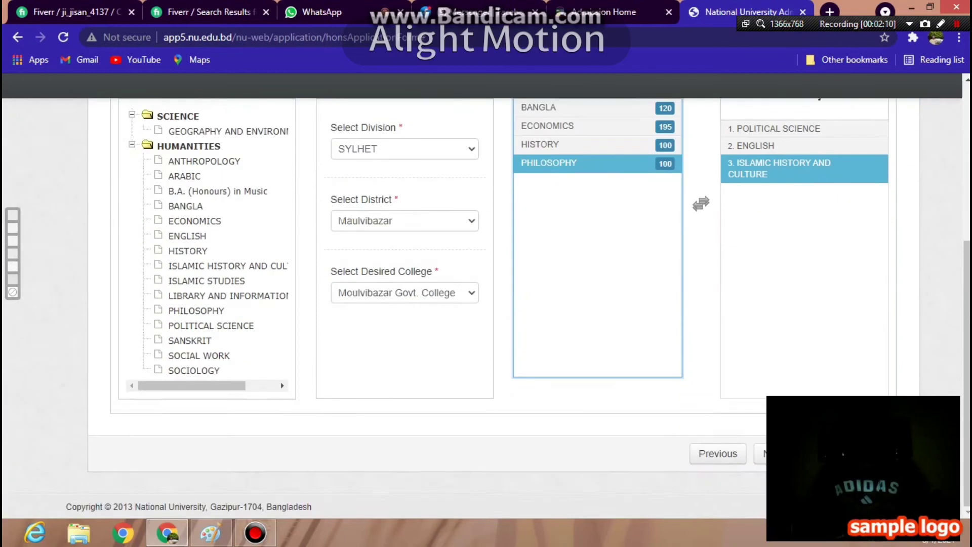
scroll(528, 308, up, 3)
scroll(529, 307, down, 3)
scroll(528, 308, up, 2)
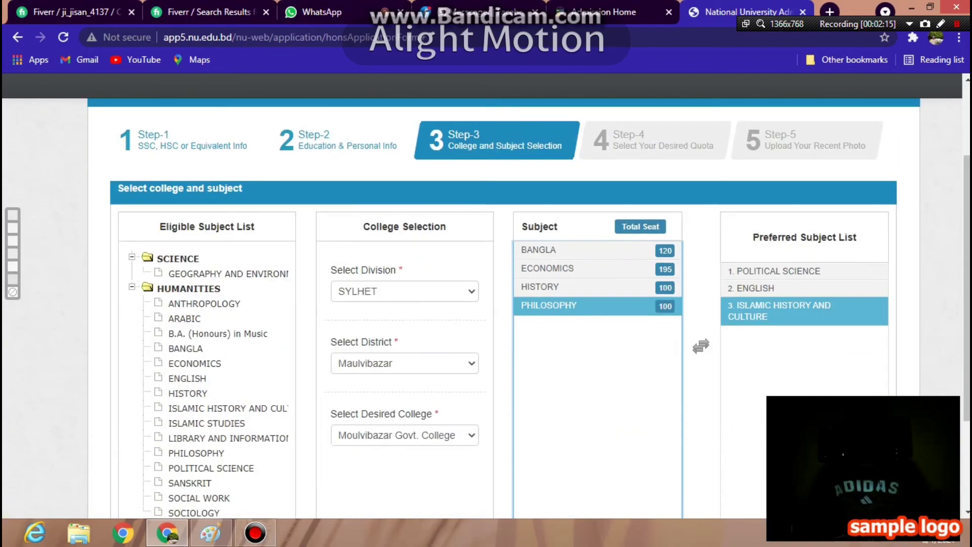
scroll(529, 308, down, 2)
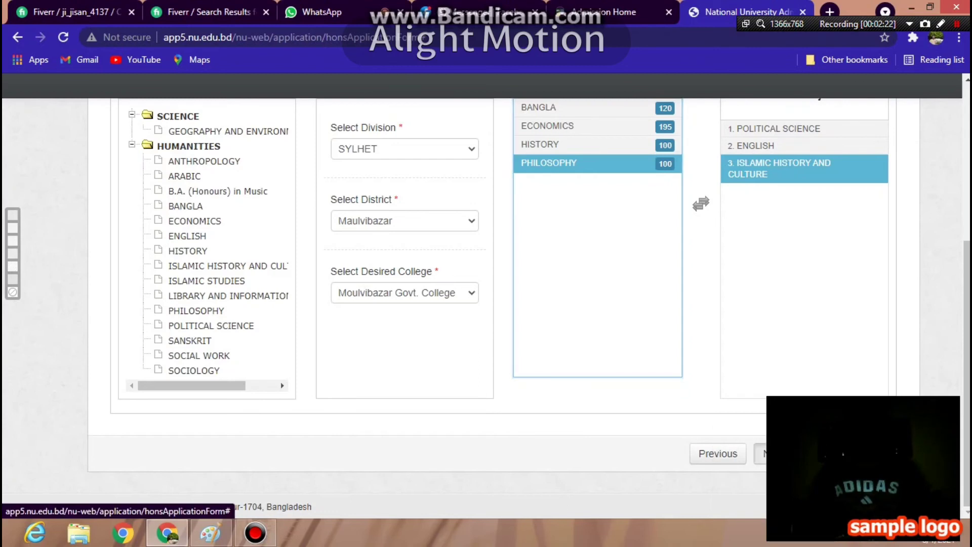
- Advance past quota selection to the Step-5 photo upload form and review it
click(772, 454)
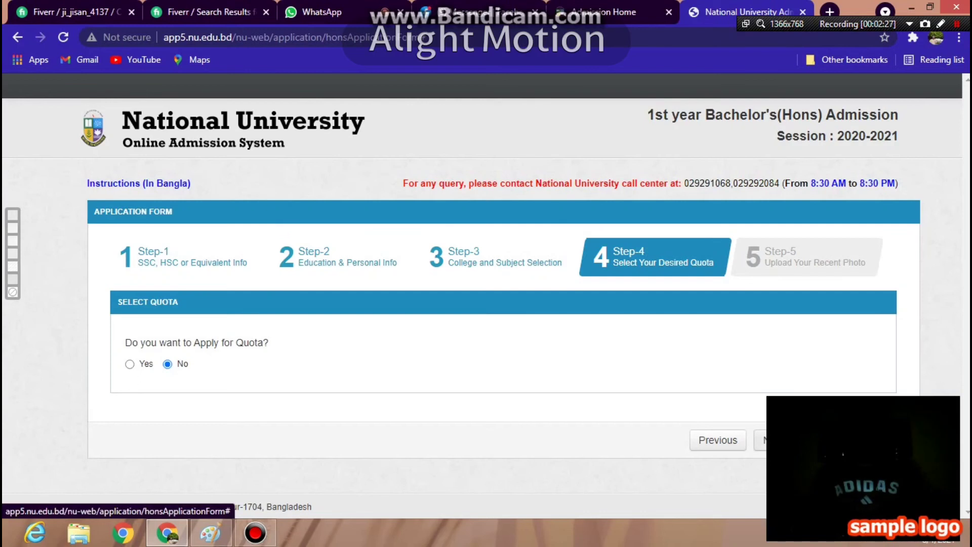
click(772, 440)
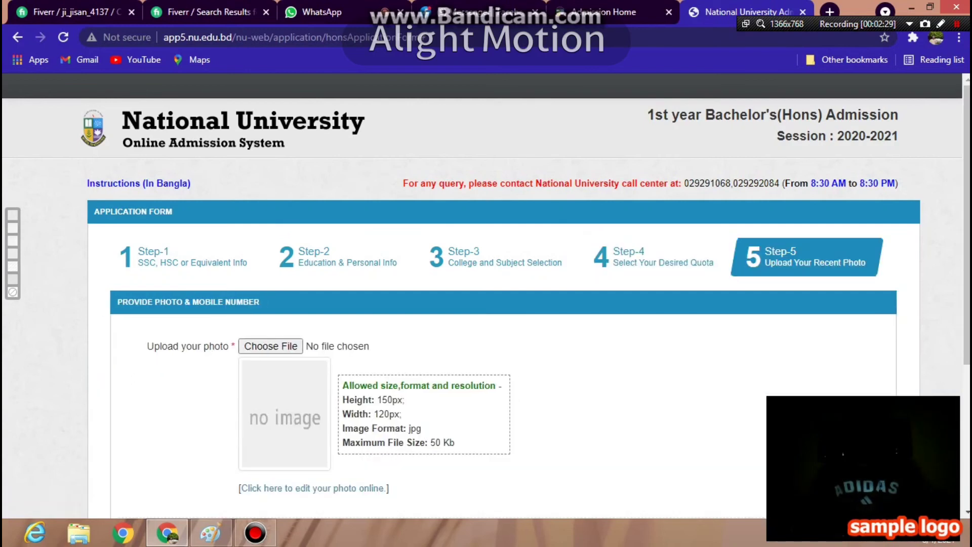
scroll(772, 440, down, 1)
scroll(507, 303, down, 3)
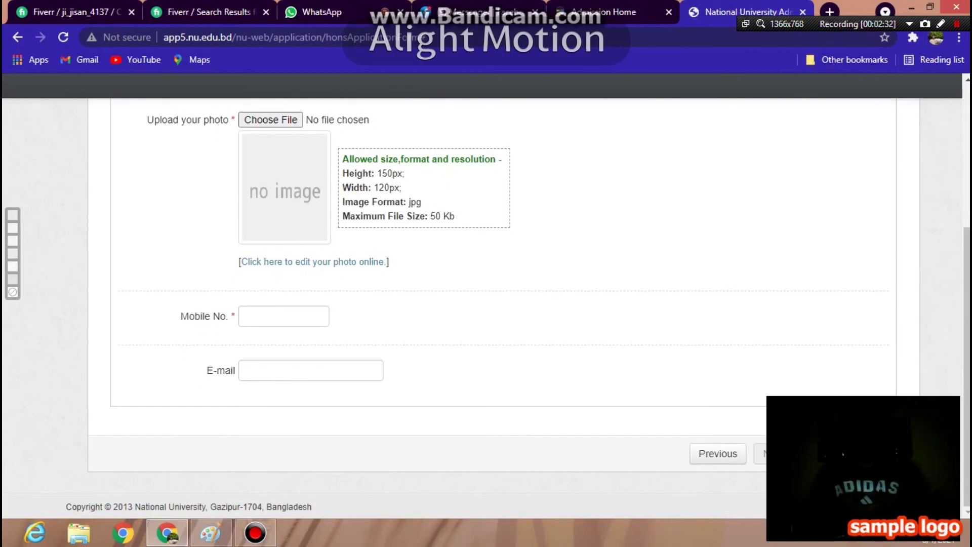
scroll(506, 304, up, 1)
scroll(506, 304, up, 2)
scroll(506, 303, down, 2)
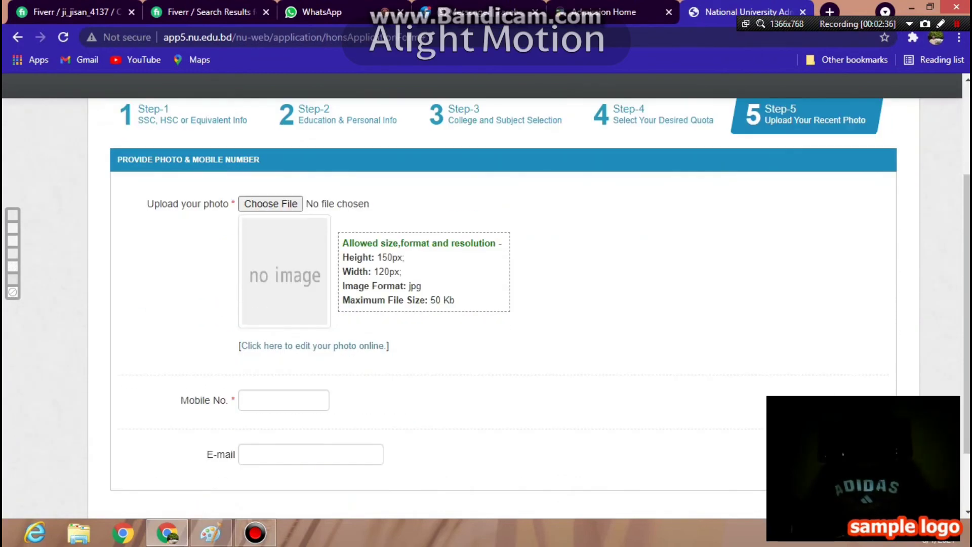
- Close the resizing site tab and scroll over the Step-5 photo, mobile and e-mail form
click(314, 345)
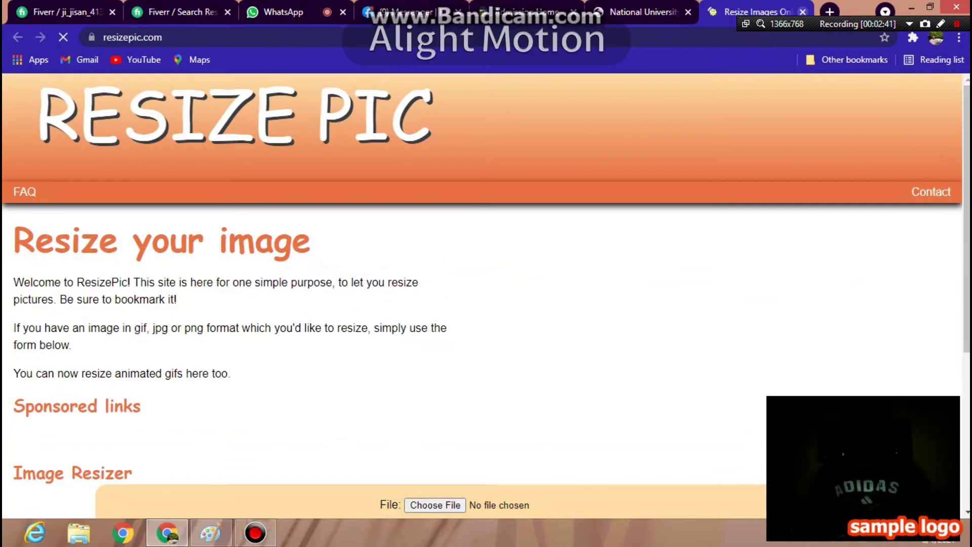
key(ctrl+w)
scroll(486, 304, up, 2)
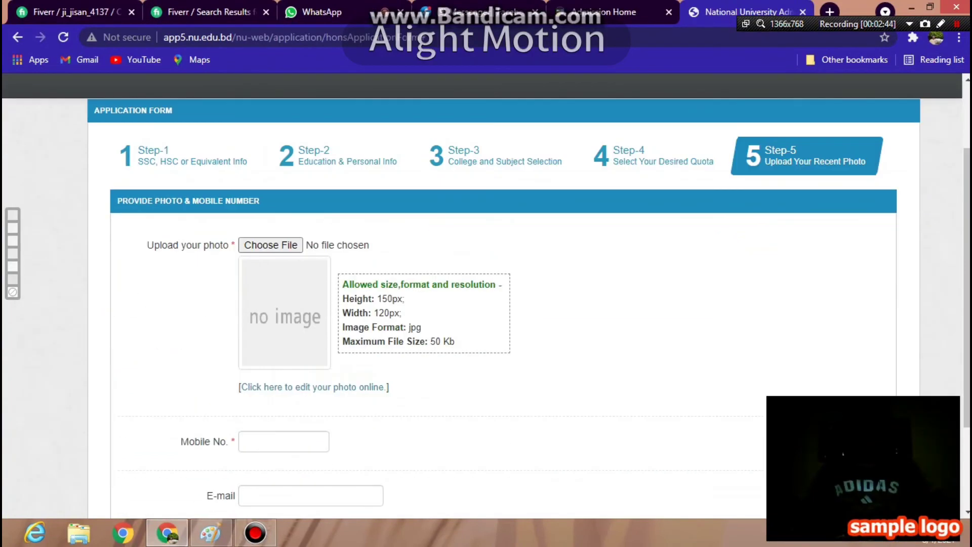
scroll(486, 303, down, 3)
scroll(486, 304, up, 3)
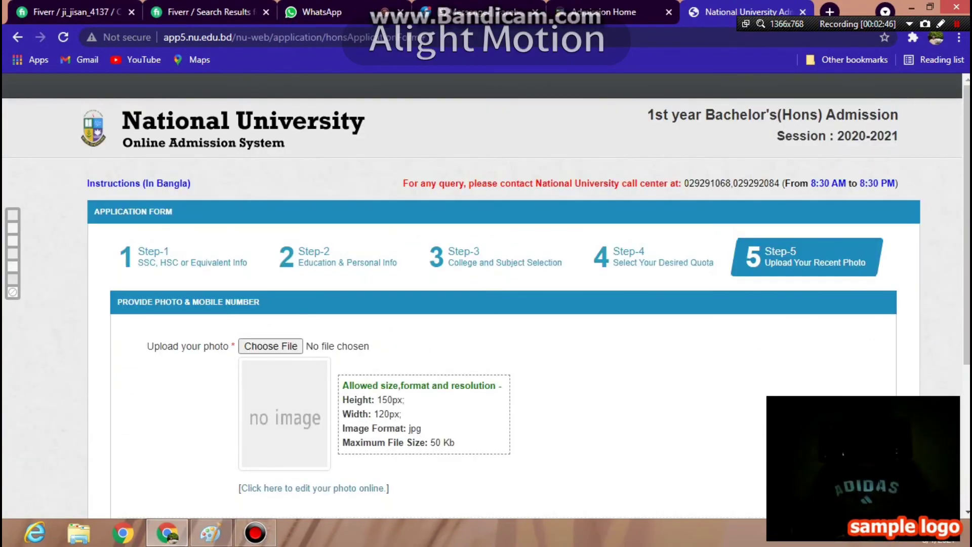
scroll(486, 303, down, 4)
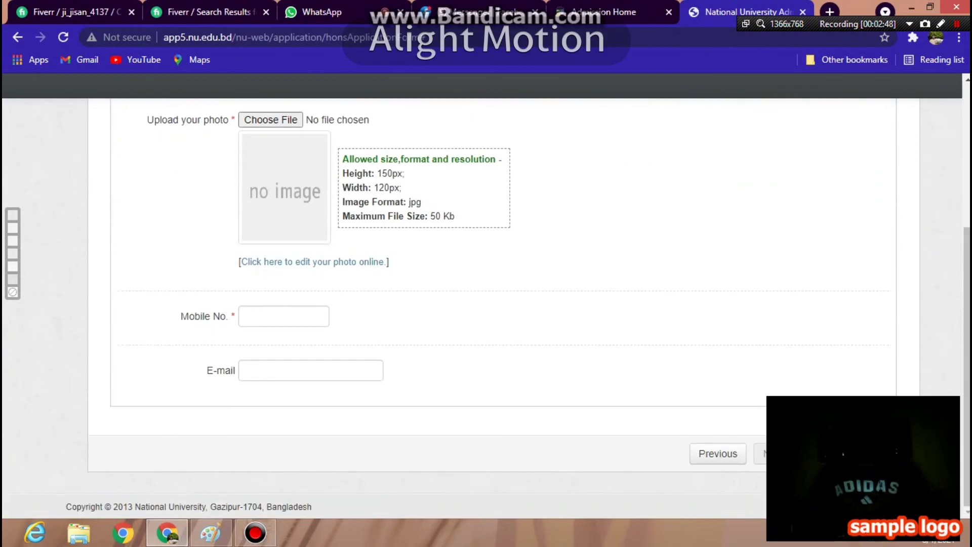
scroll(486, 304, up, 1)
scroll(486, 304, up, 3)
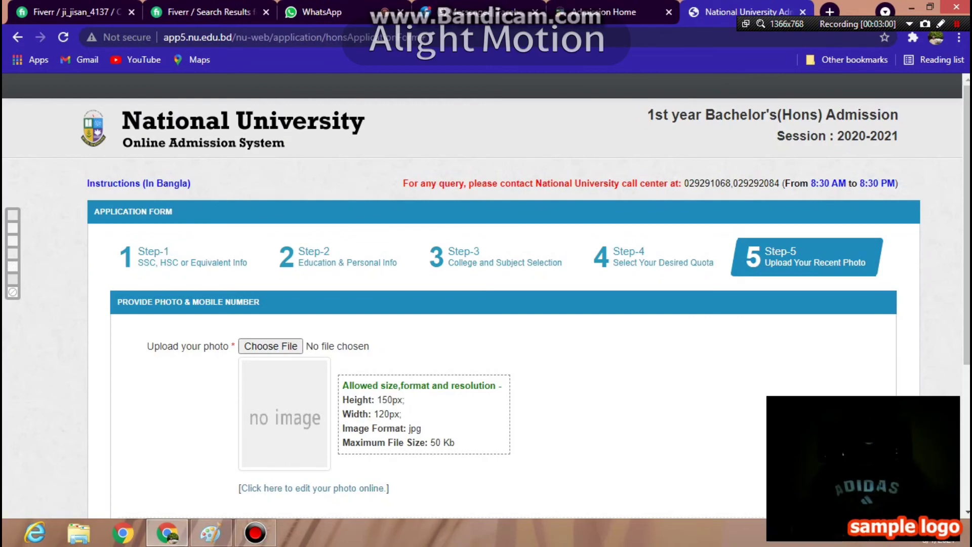
scroll(486, 303, down, 3)
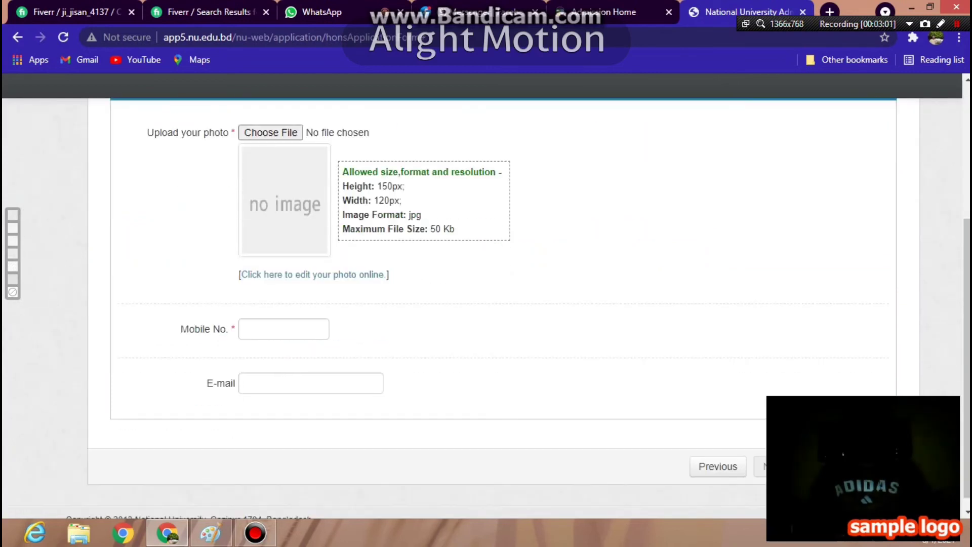
- Open ResizePic and choose Ps photo.jpg from Downloads in the Image Resizer
click(311, 275)
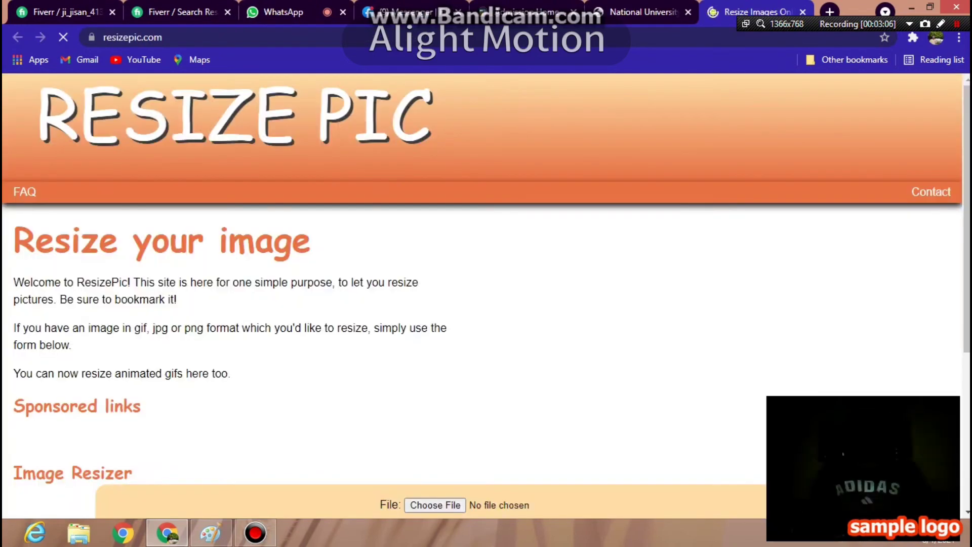
scroll(486, 296, down, 3)
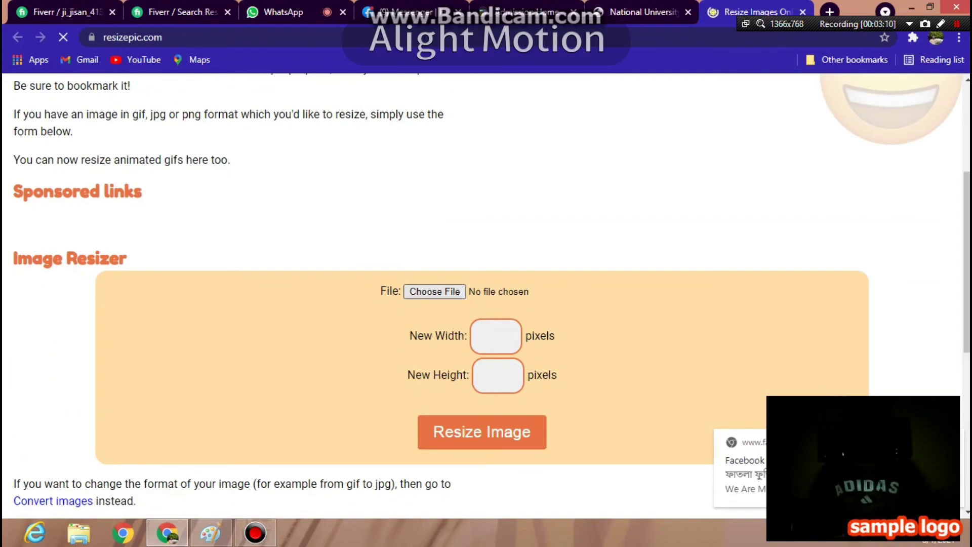
click(434, 291)
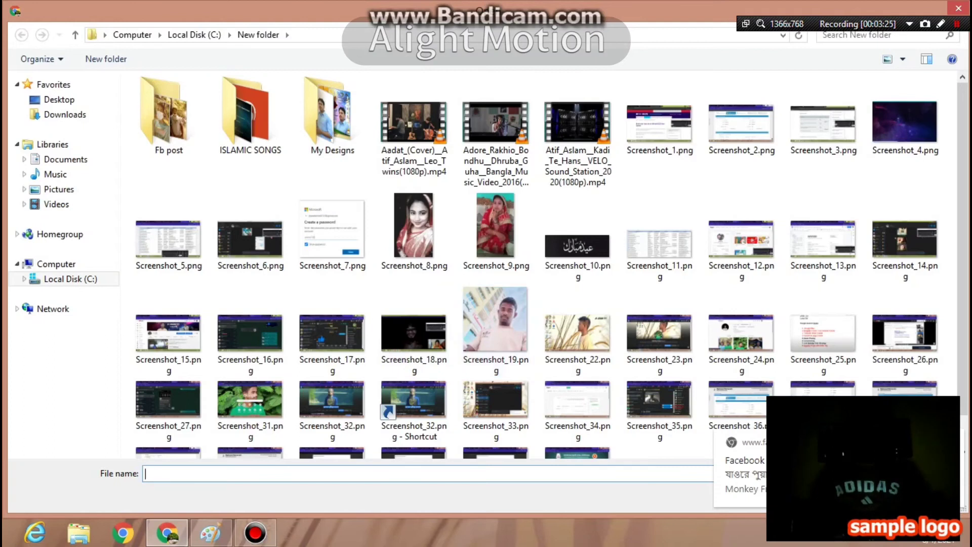
click(64, 114)
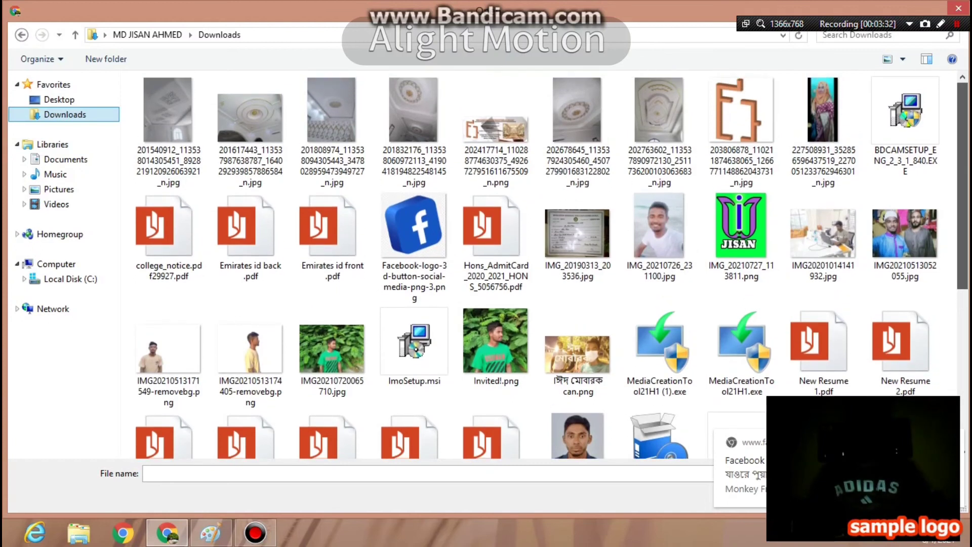
scroll(659, 202, down, 3)
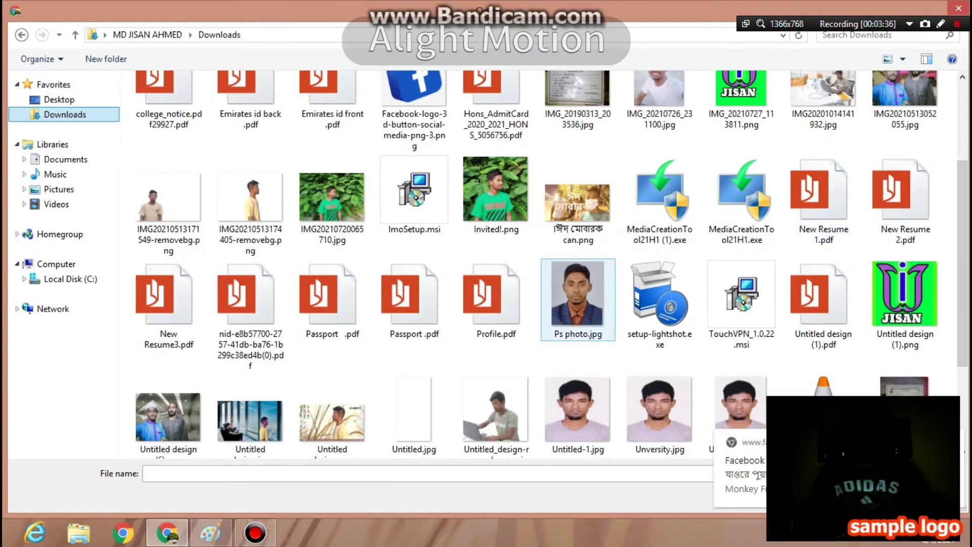
double_click(577, 296)
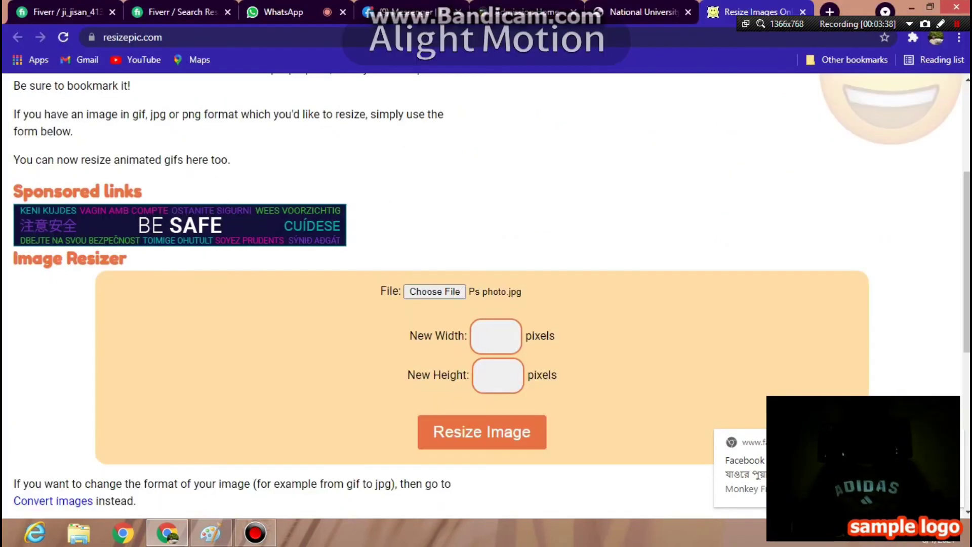
- Resize the photo to width 120 and height 150 pixels
click(495, 335)
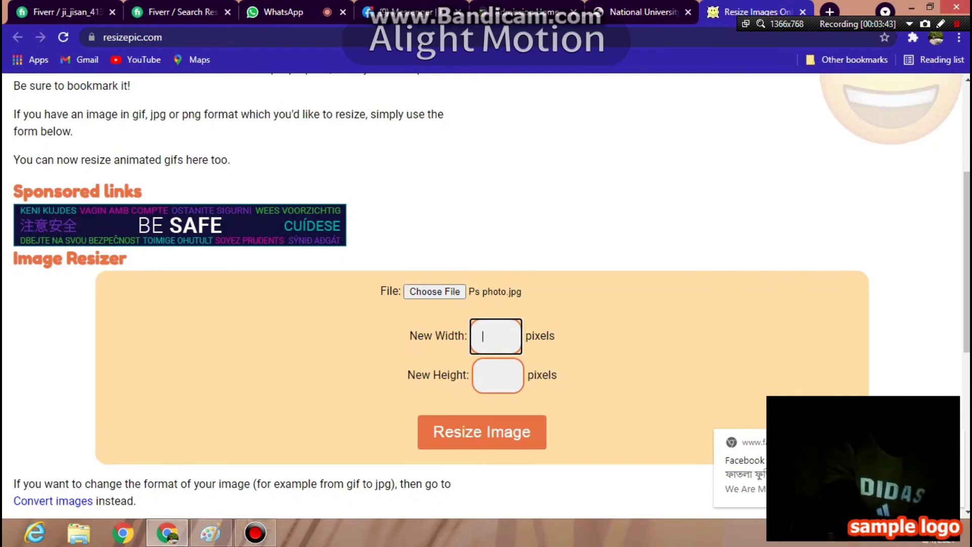
text(12)
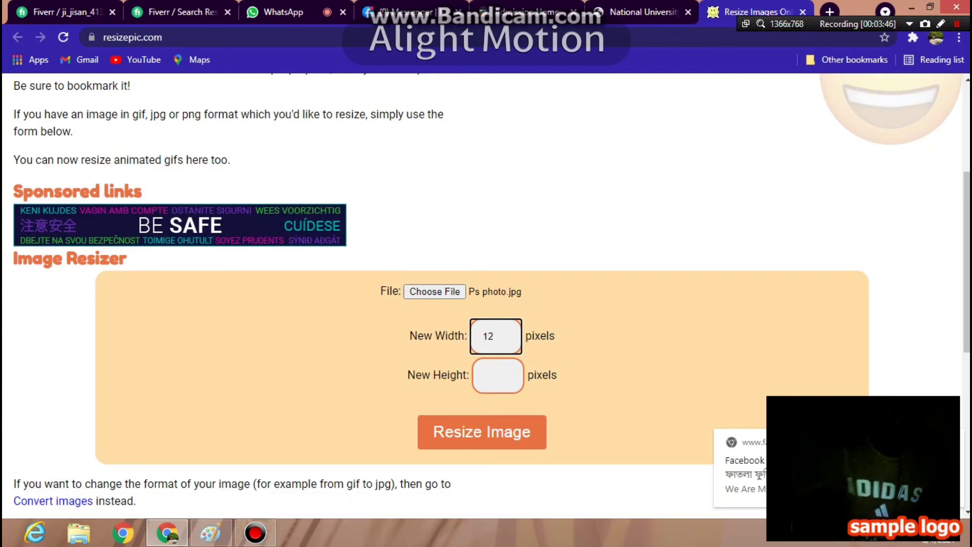
text(0)
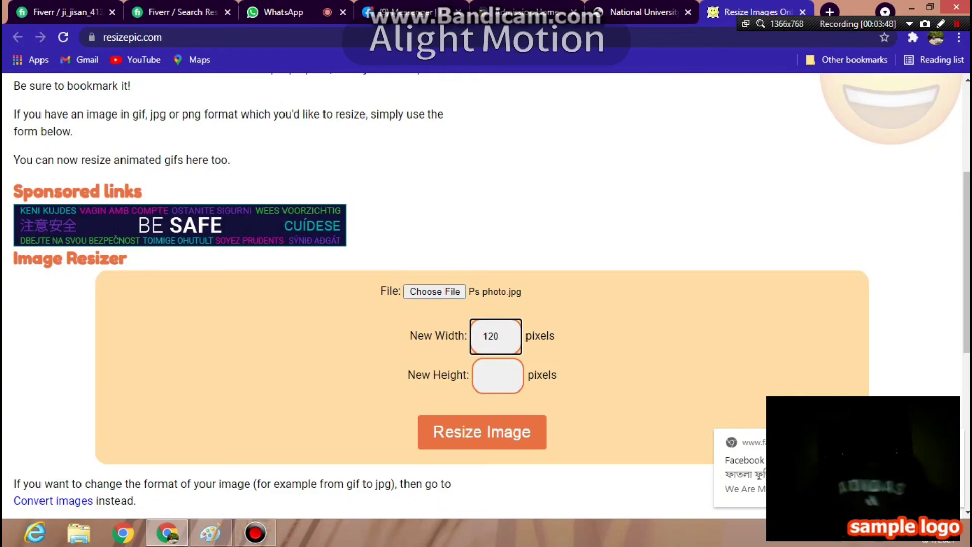
click(498, 375)
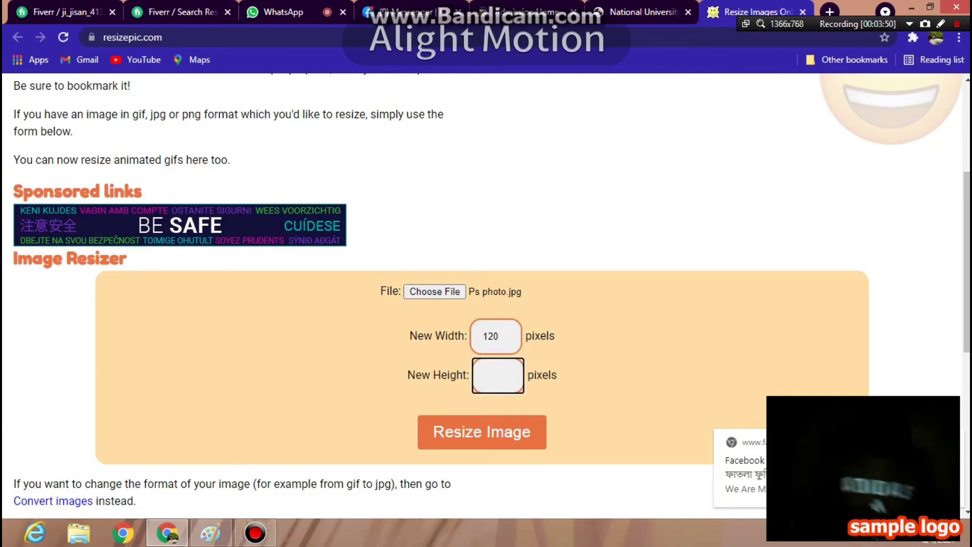
text(1)
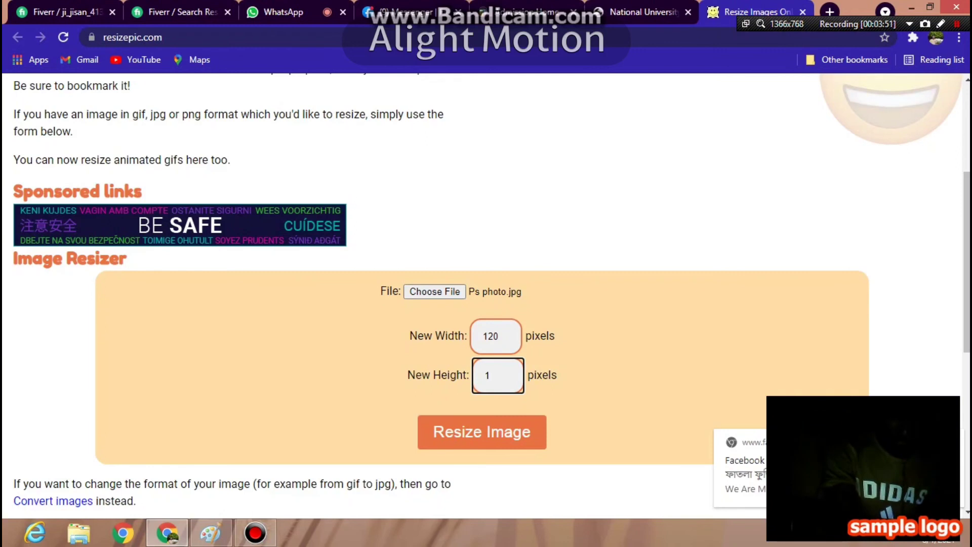
text(5)
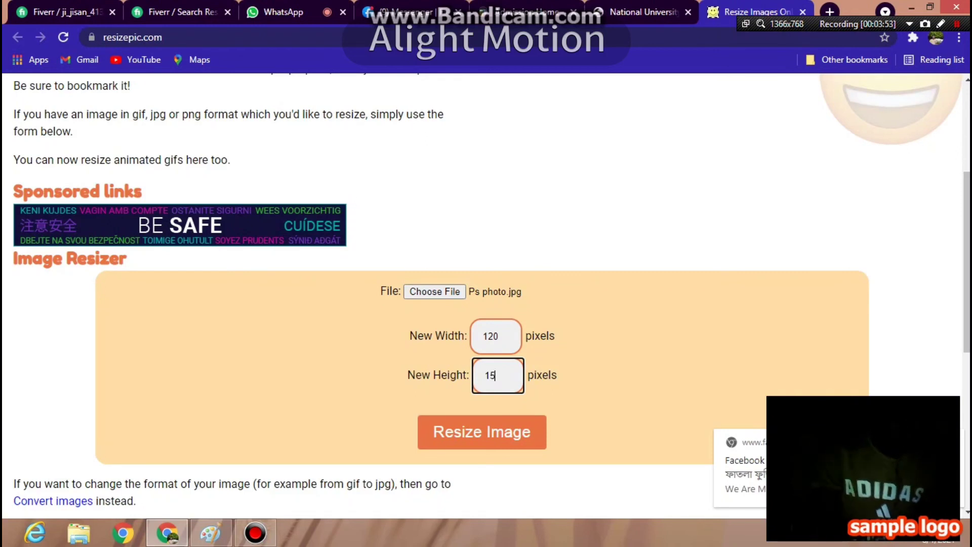
text(0)
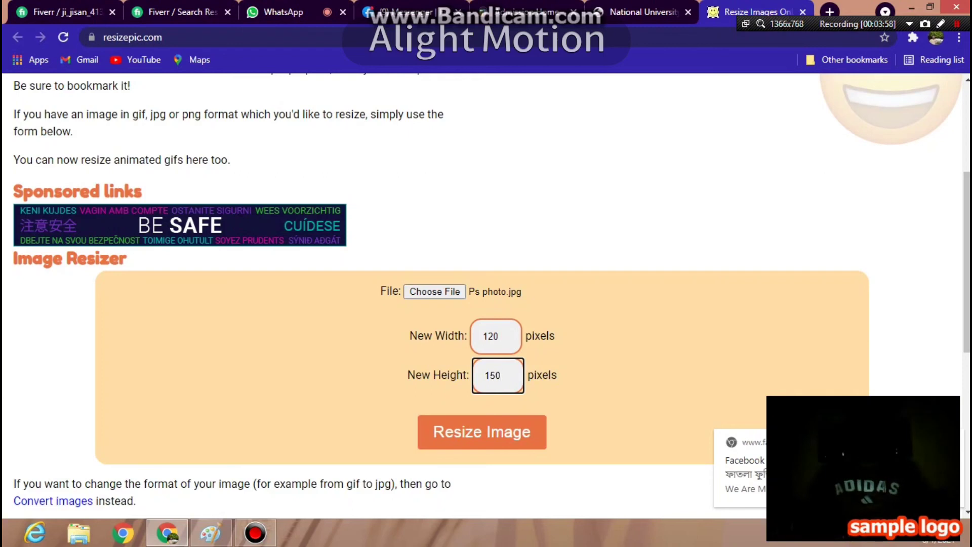
key(Return)
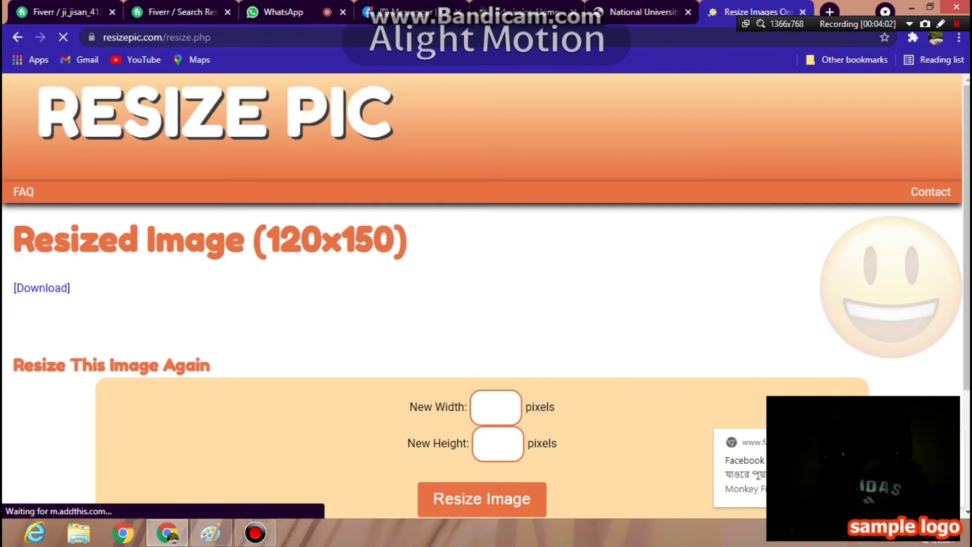
- Download the resized photo to Downloads as Ps-photo120x150.jpg
scroll(486, 283, down, 2)
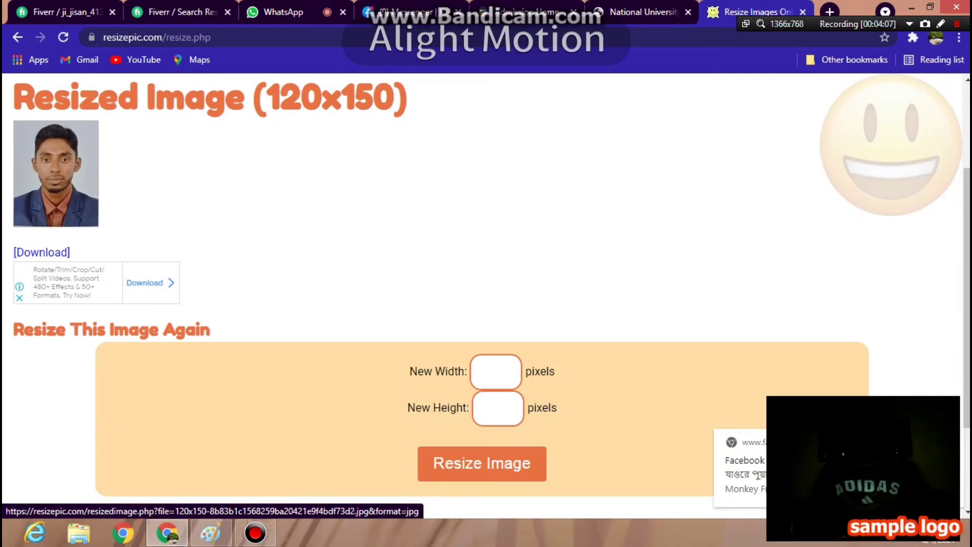
click(42, 252)
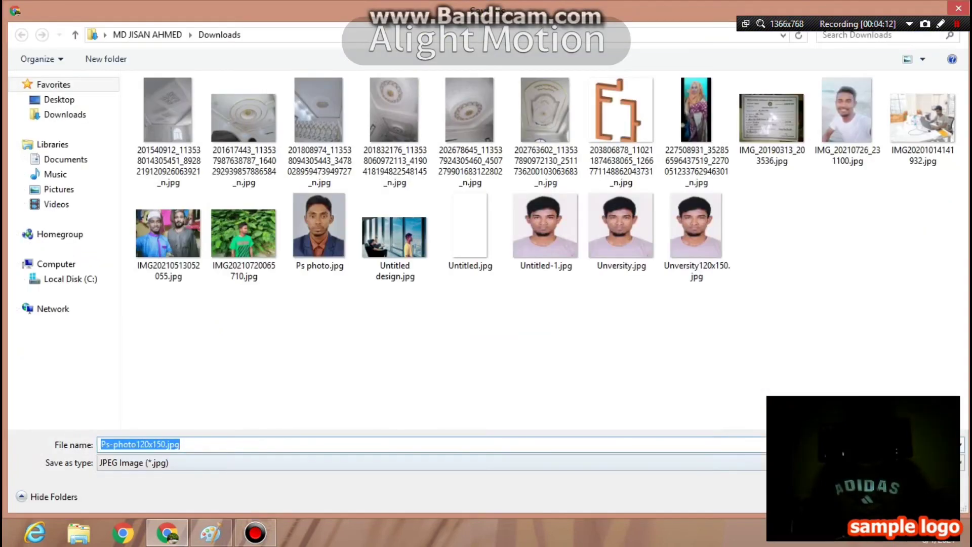
key(Return)
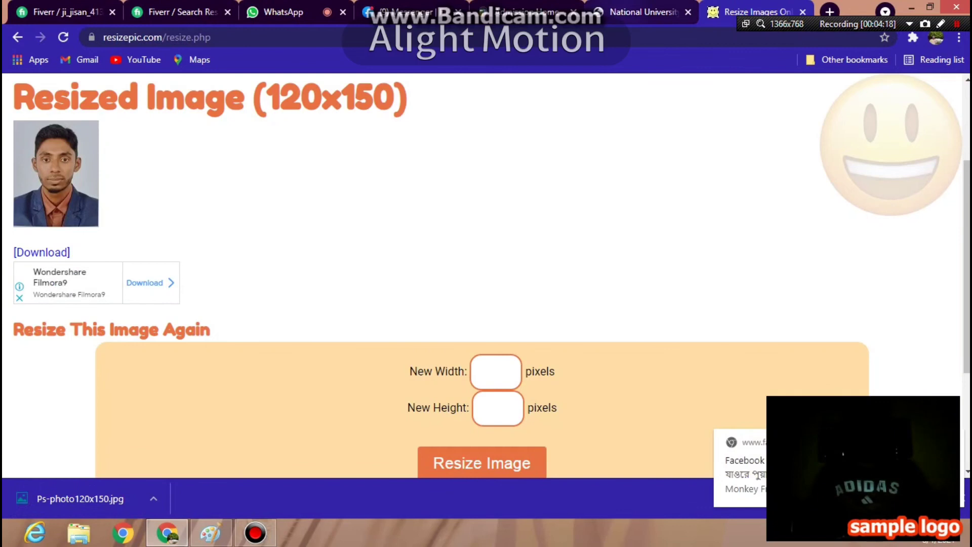
key(ctrl+shift+Tab)
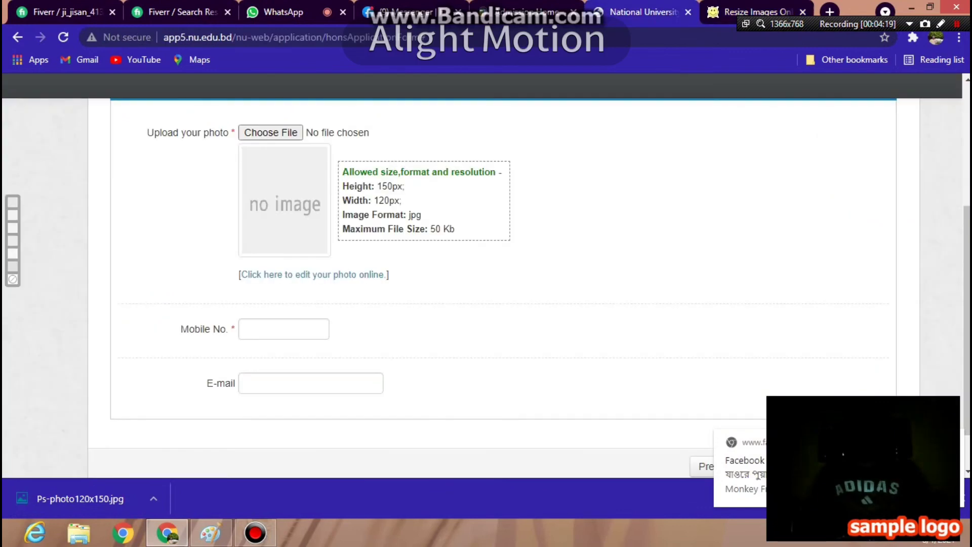
- Attach Ps-photo120x150.jpg from Downloads as the applicant photo
click(271, 133)
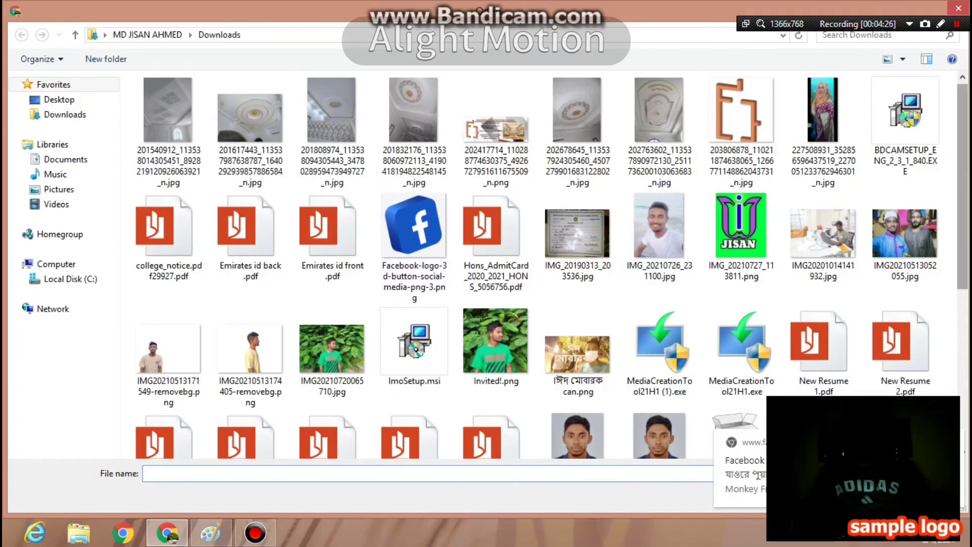
scroll(824, 280, down, 1)
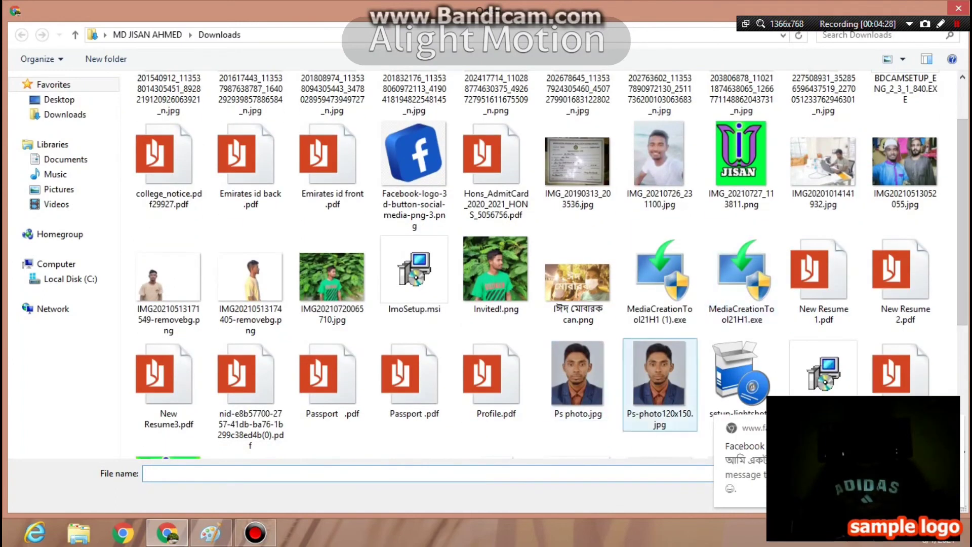
double_click(660, 375)
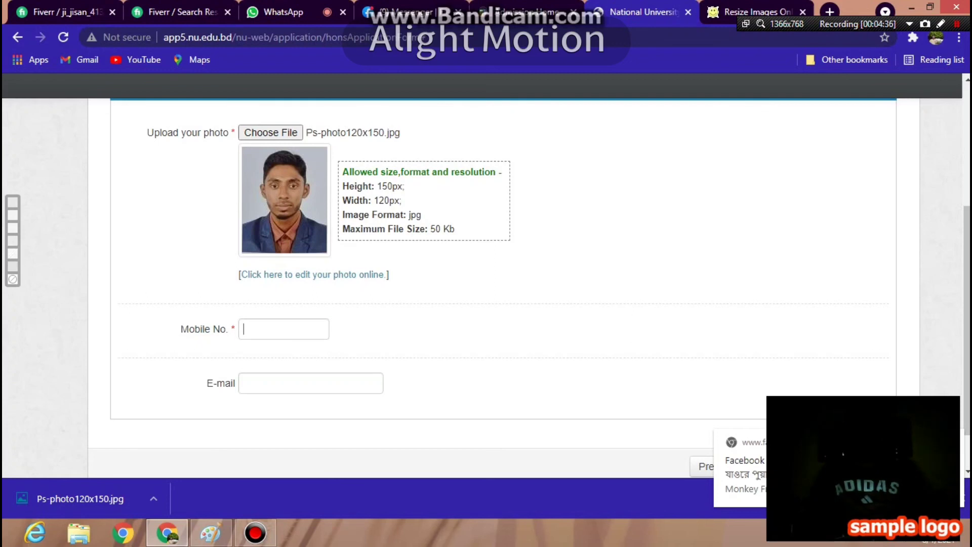
key(ctrl+3)
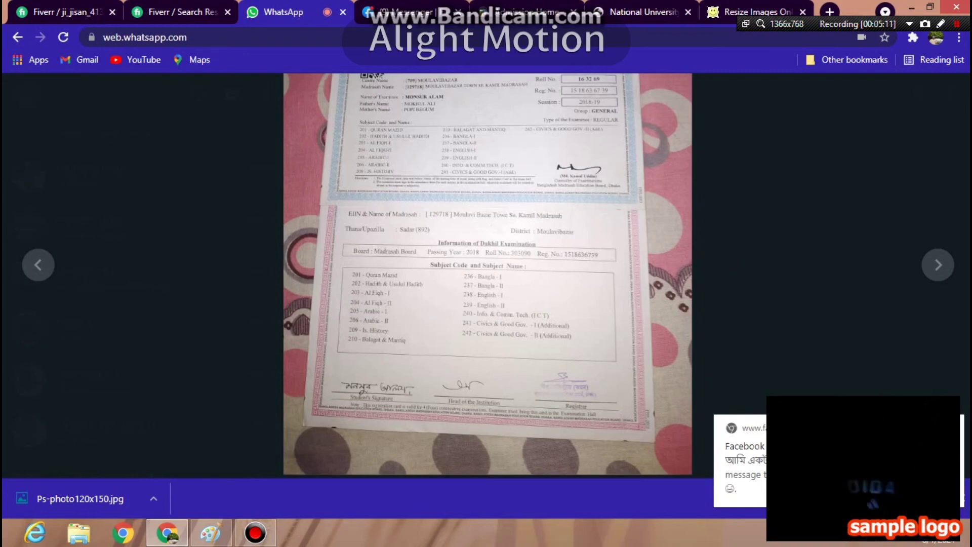
- Browse to the next admit-card photo, zoom in on it, then close the viewer
key(Right)
key(Right)
key(Right)
key(Right)
key(Right)
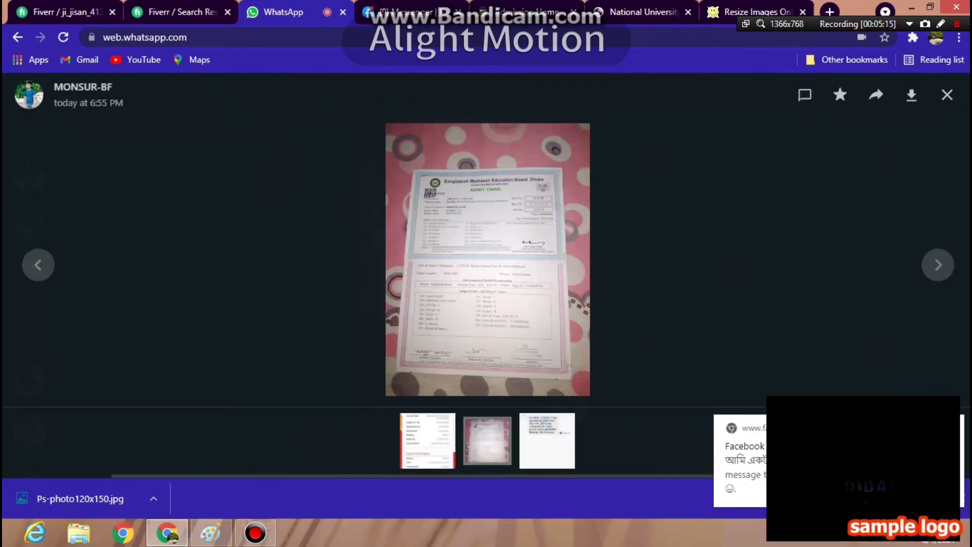
click(487, 228)
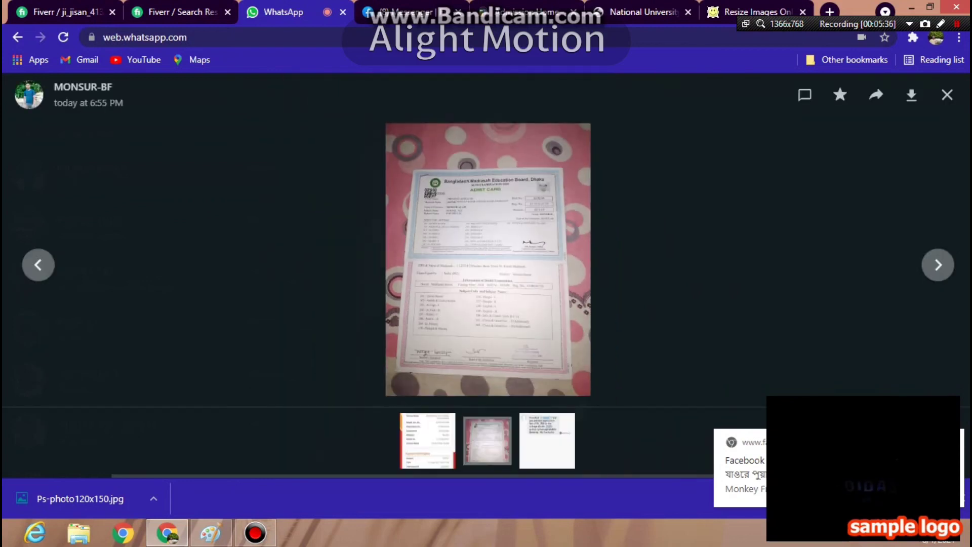
key(Escape)
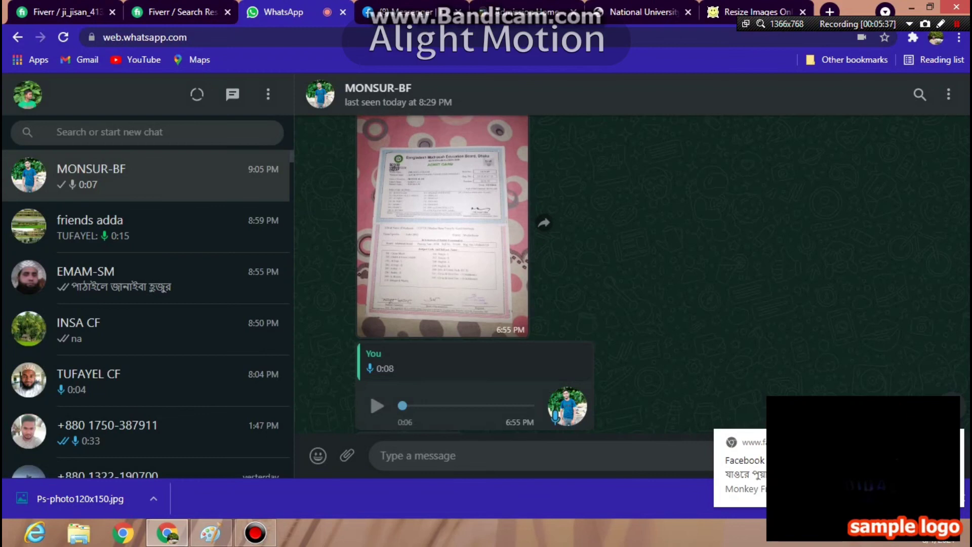
scroll(632, 273, down, 4)
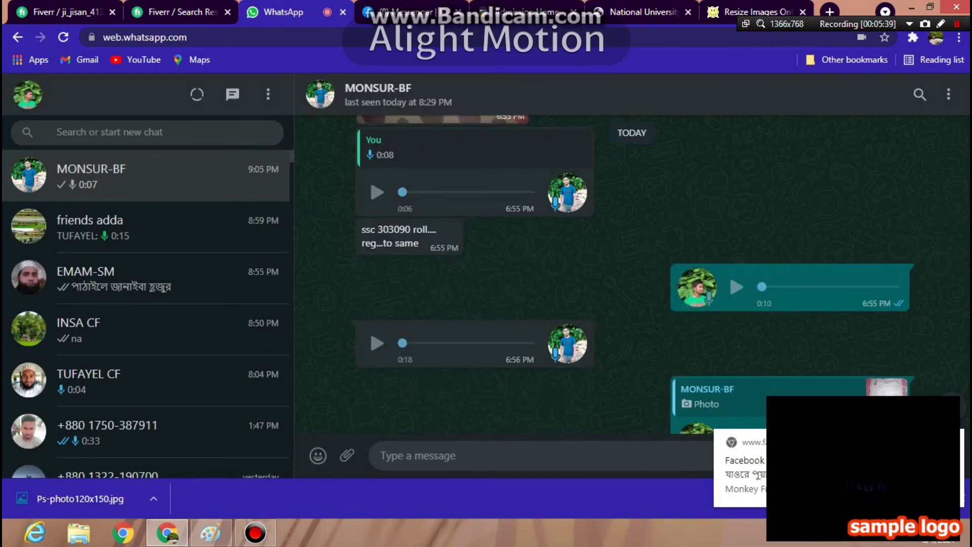